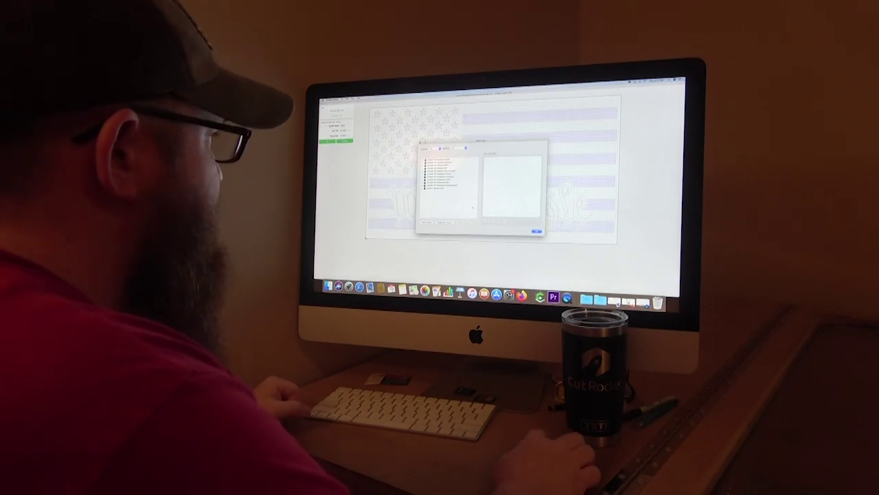
{"action": "left_click", "coordinate": [448, 194]}
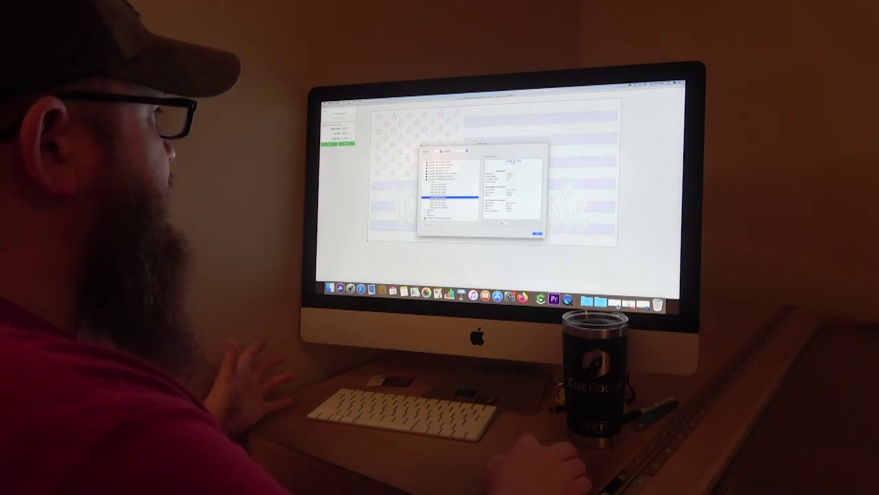
{"action": "left_click", "coordinate": [440, 189]}
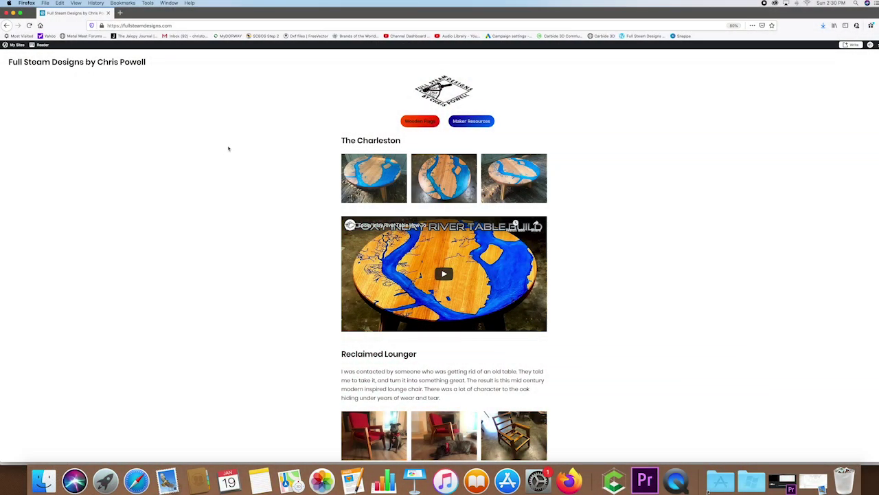
From the Full Steam Designs site's Maker Resources page, save the fifty-star American flag link as flag.svg in Downloads, replacing any existing copy.
{"action": "left_click", "coordinate": [471, 122]}
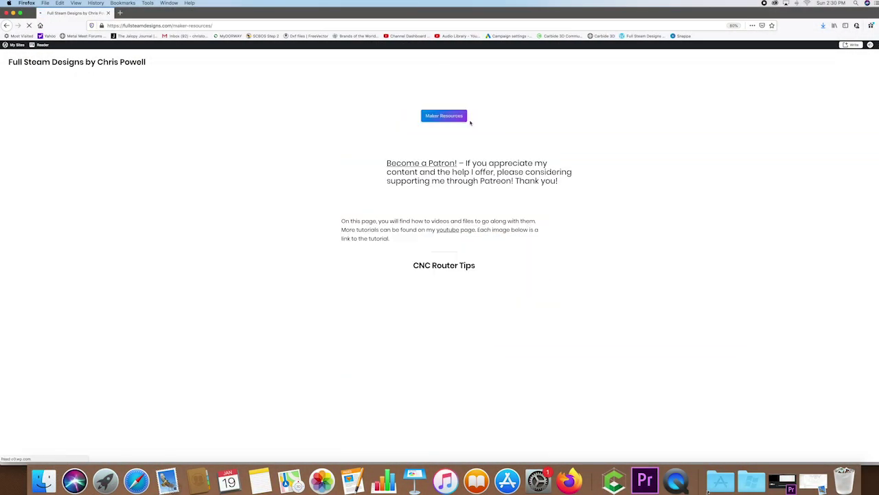
{"action": "scroll", "coordinate": [356, 124], "scroll_direction": "down", "scroll_amount": 10}
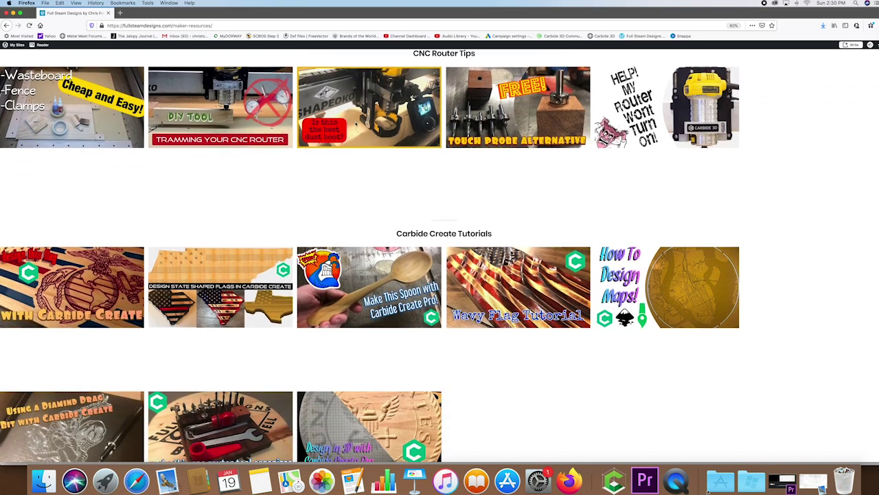
{"action": "scroll", "coordinate": [346, 115], "scroll_direction": "down", "scroll_amount": 5}
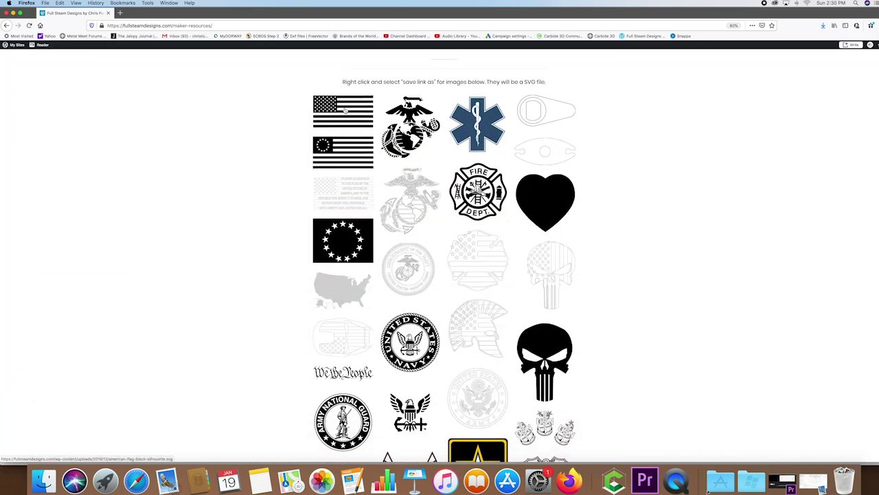
{"action": "right_click", "coordinate": [346, 110]}
{"action": "left_click", "coordinate": [367, 141]}
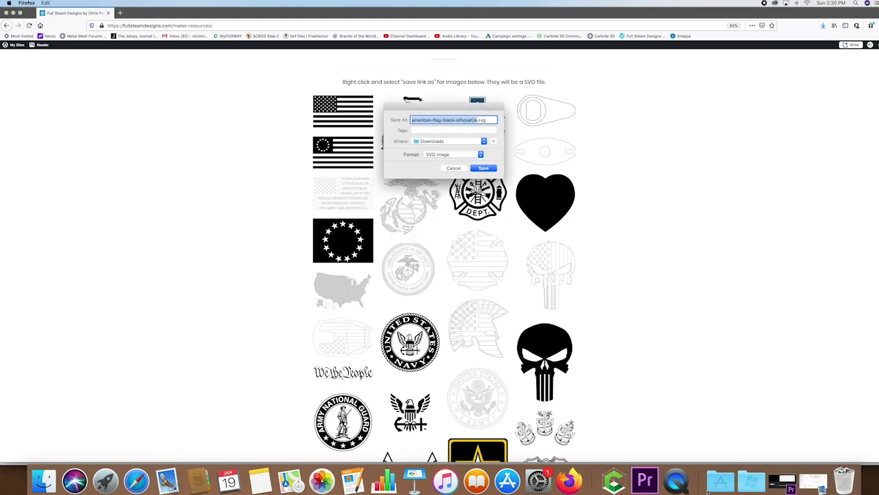
{"action": "type", "text": "flag"}
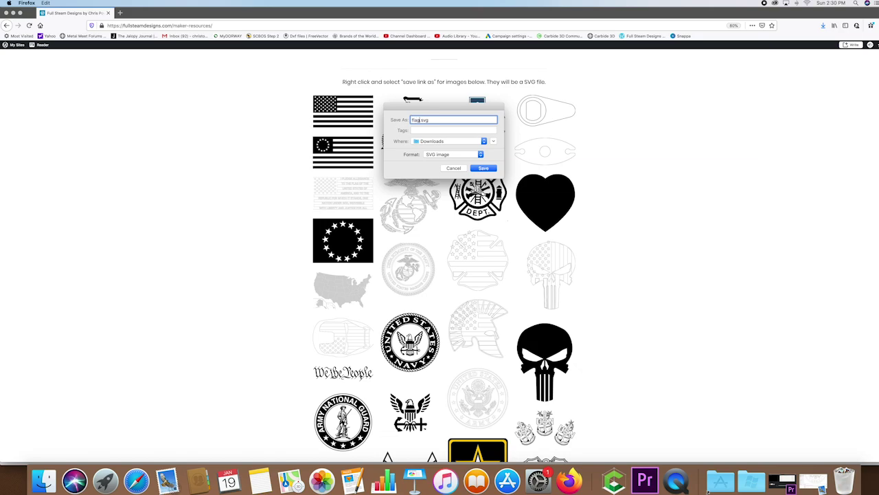
{"action": "left_click", "coordinate": [484, 169]}
{"action": "left_click", "coordinate": [499, 152]}
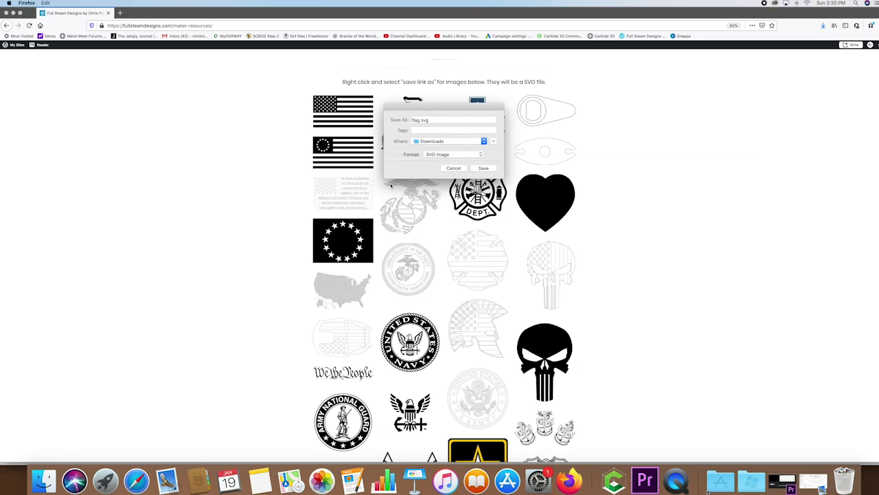
Save the "We the People" artwork link as an SVG named wtp in Downloads.
{"action": "scroll", "coordinate": [369, 199], "scroll_direction": "down", "scroll_amount": 2}
{"action": "scroll", "coordinate": [369, 199], "scroll_direction": "down", "scroll_amount": 4}
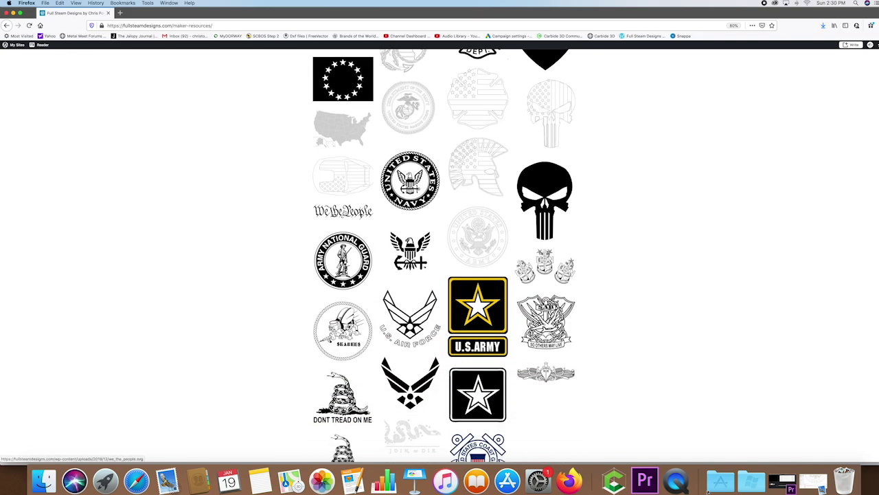
{"action": "right_click", "coordinate": [344, 207]}
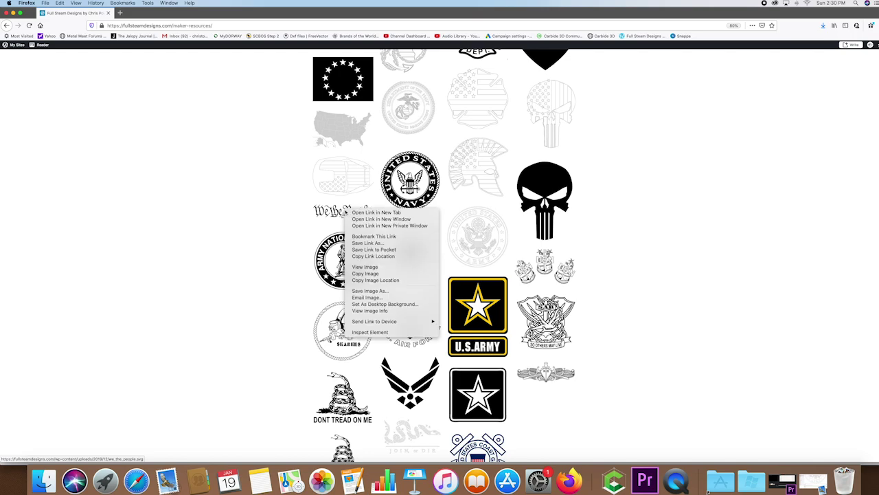
{"action": "left_click", "coordinate": [357, 241]}
{"action": "type", "text": "wtp"}
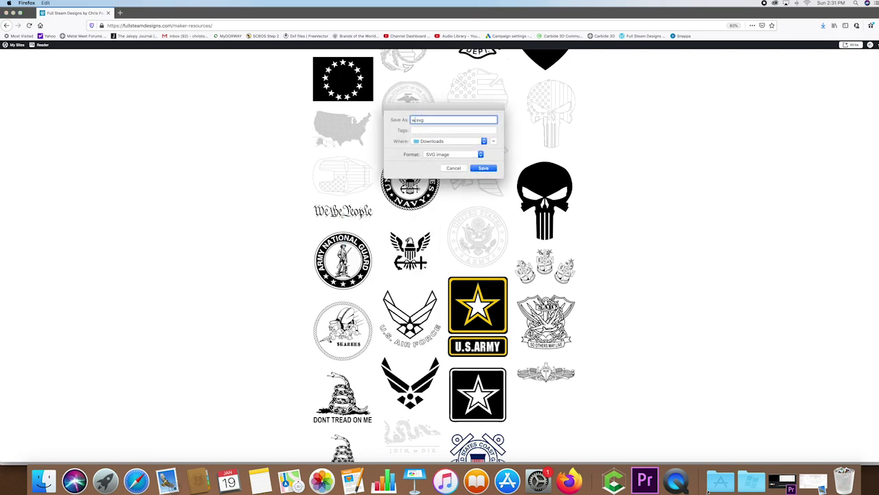
{"action": "left_click", "coordinate": [489, 166]}
{"action": "left_click", "coordinate": [493, 152]}
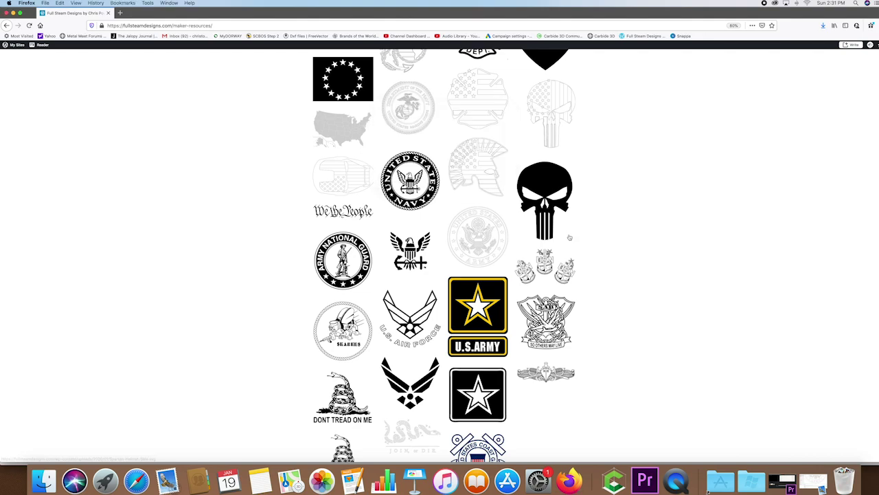
Switch to Carbide Create and set up the job with 21 x 11.25 in stock, 0.75 in thick, zeroed at Top.
{"action": "left_click", "coordinate": [613, 479]}
{"action": "left_click", "coordinate": [9, 23]}
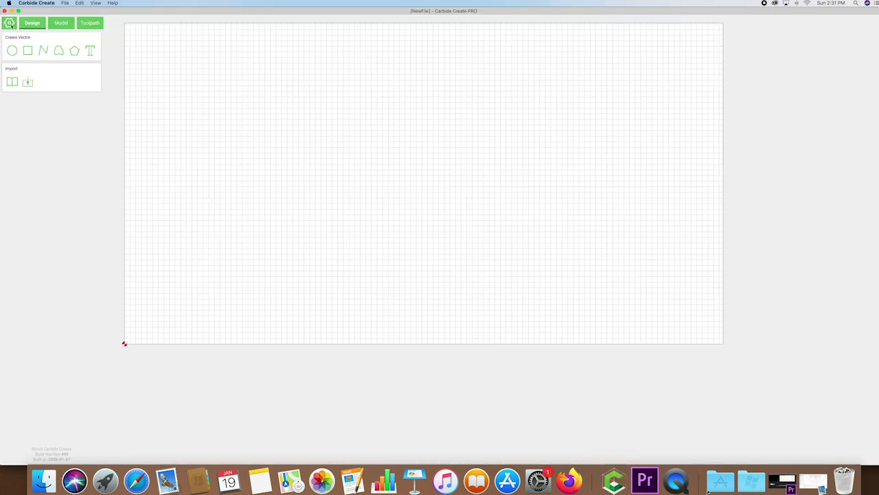
{"action": "double_click", "coordinate": [65, 50]}
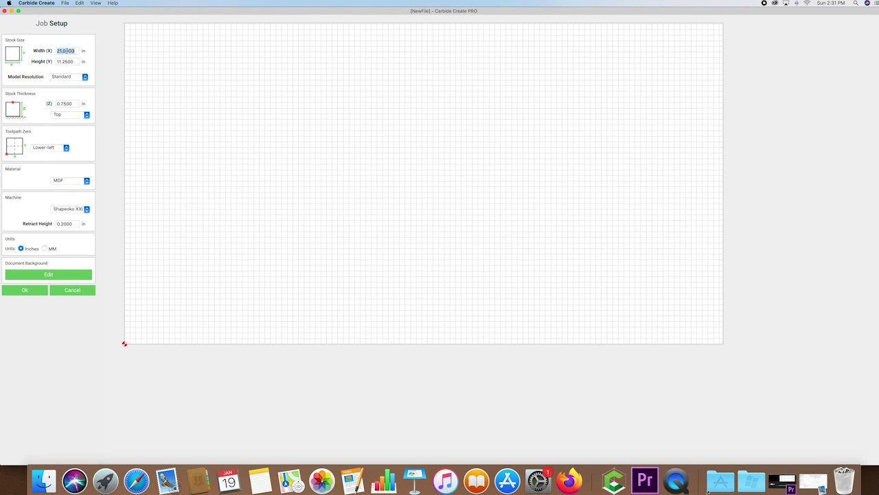
{"action": "double_click", "coordinate": [69, 62]}
{"action": "double_click", "coordinate": [69, 103]}
{"action": "left_click", "coordinate": [62, 115]}
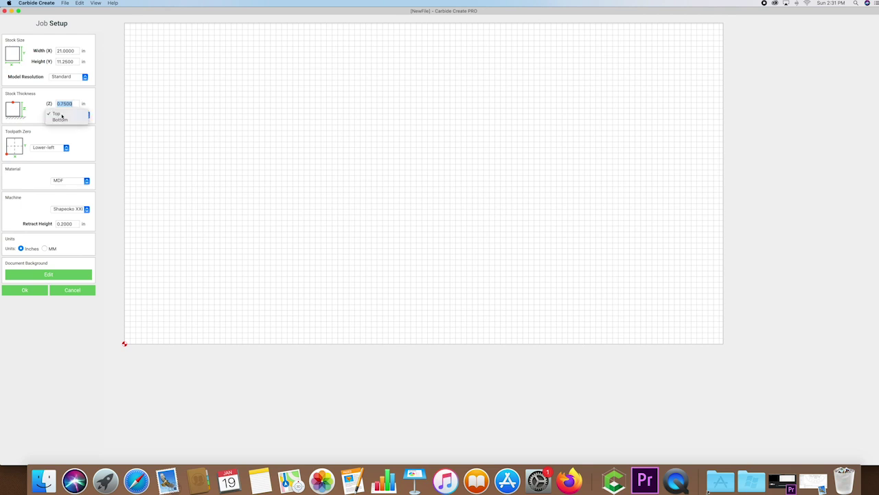
{"action": "left_click", "coordinate": [59, 114]}
Set toolpath zero to Lower-left, material to MDF, machine to Shapeoko XXL and retract height to 0.2 in, and accept the job setup.
{"action": "left_click", "coordinate": [46, 149]}
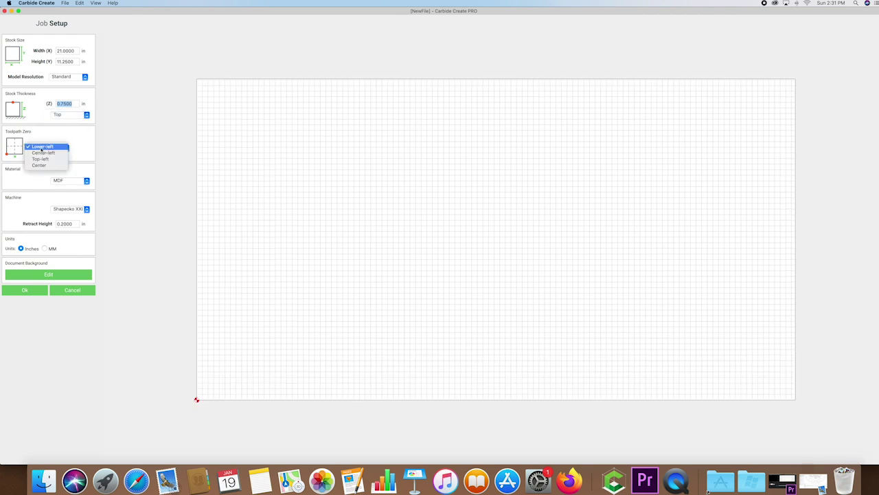
{"action": "left_click", "coordinate": [42, 147]}
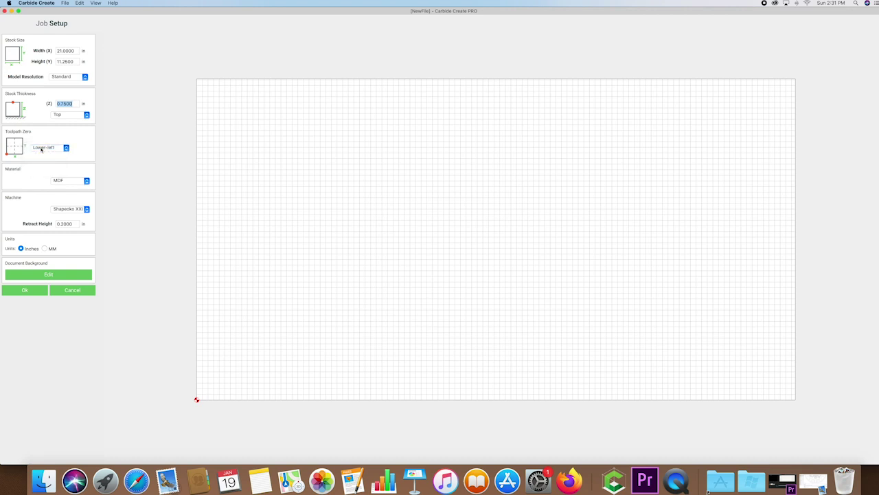
{"action": "left_click", "coordinate": [66, 181]}
{"action": "left_click", "coordinate": [64, 180]}
{"action": "left_click", "coordinate": [72, 209]}
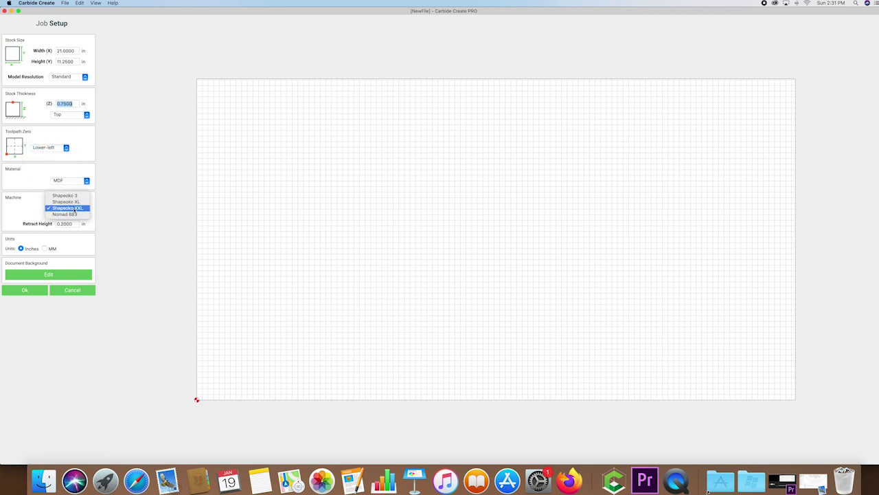
{"action": "left_click", "coordinate": [71, 210]}
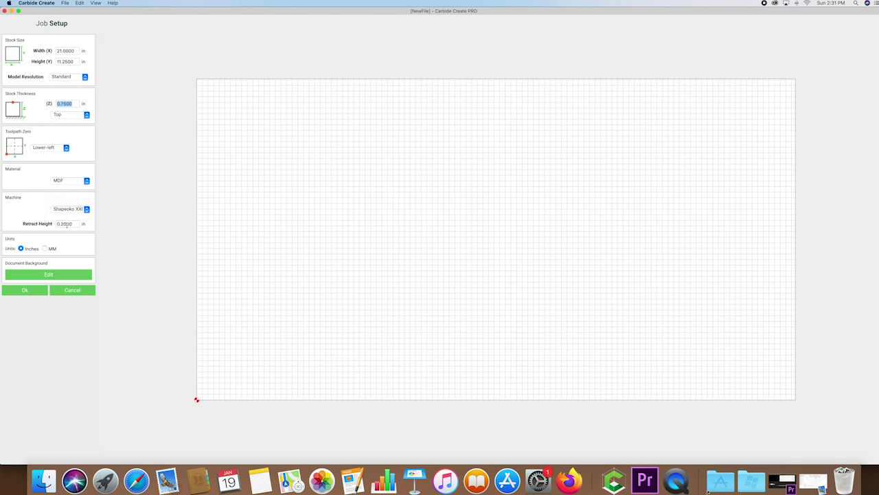
{"action": "double_click", "coordinate": [73, 225]}
{"action": "left_click", "coordinate": [26, 290]}
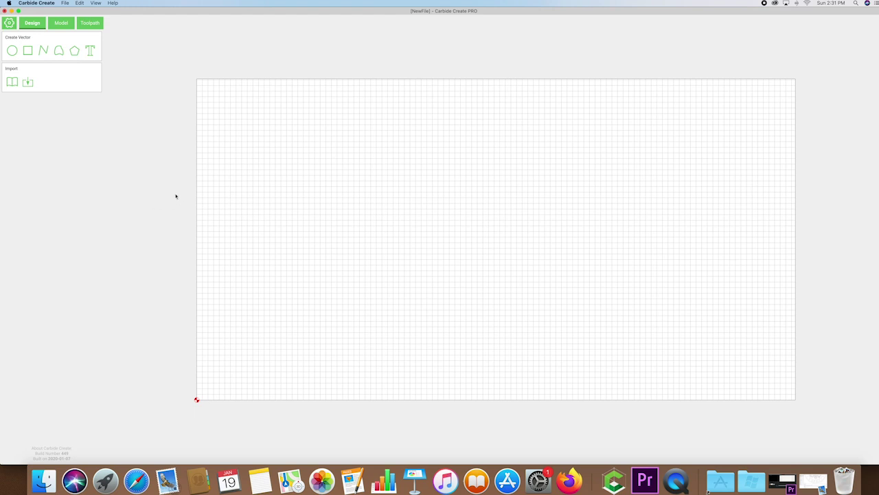
Import the saved American flag SVG from Downloads with its elements grouped.
{"action": "right_click_drag", "start_coordinate": [168, 169], "coordinate": [92, 110]}
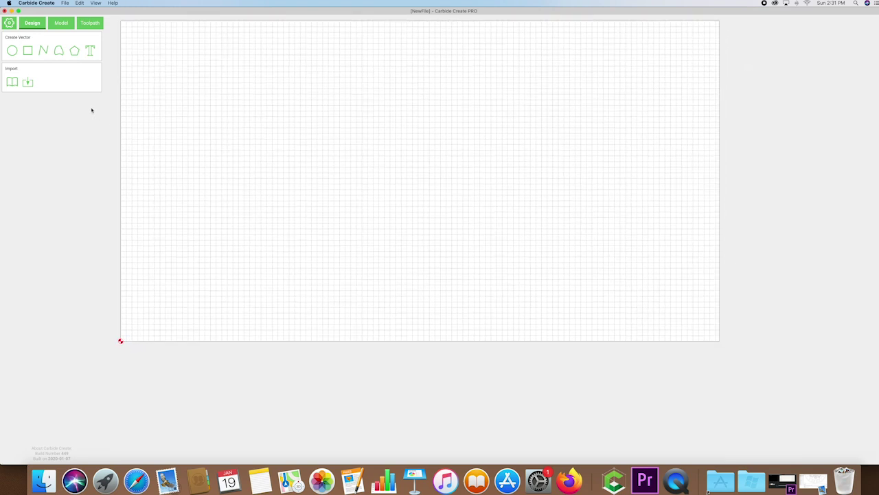
{"action": "left_click", "coordinate": [27, 83]}
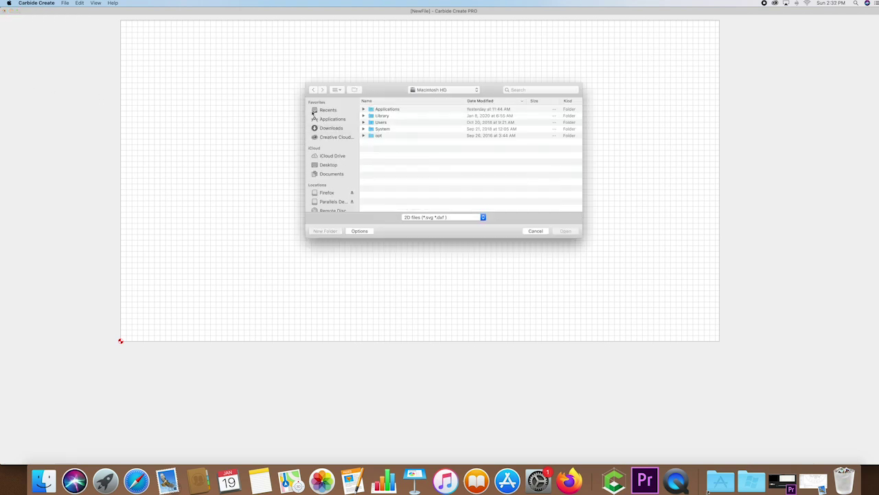
{"action": "left_click", "coordinate": [332, 129]}
{"action": "double_click", "coordinate": [382, 117]}
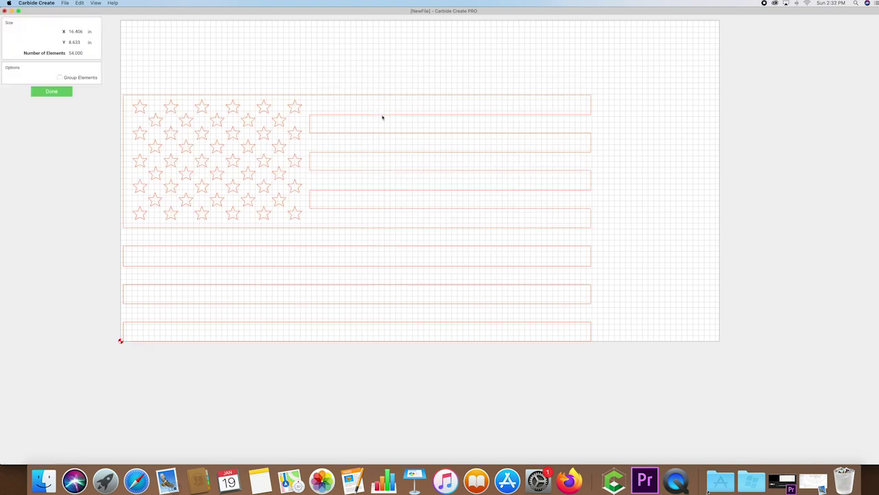
{"action": "left_click", "coordinate": [60, 77]}
{"action": "left_click", "coordinate": [51, 92]}
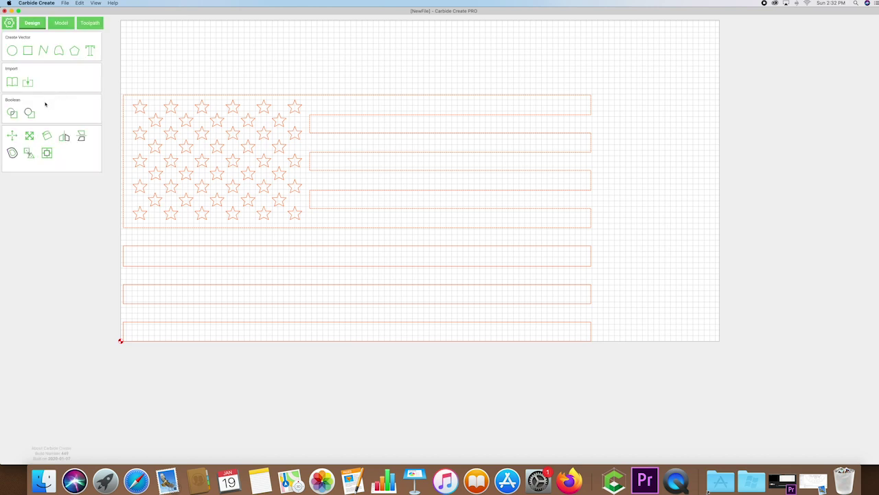
Scale the imported flag proportionally to a height of 11.25 in.
{"action": "left_click", "coordinate": [29, 136]}
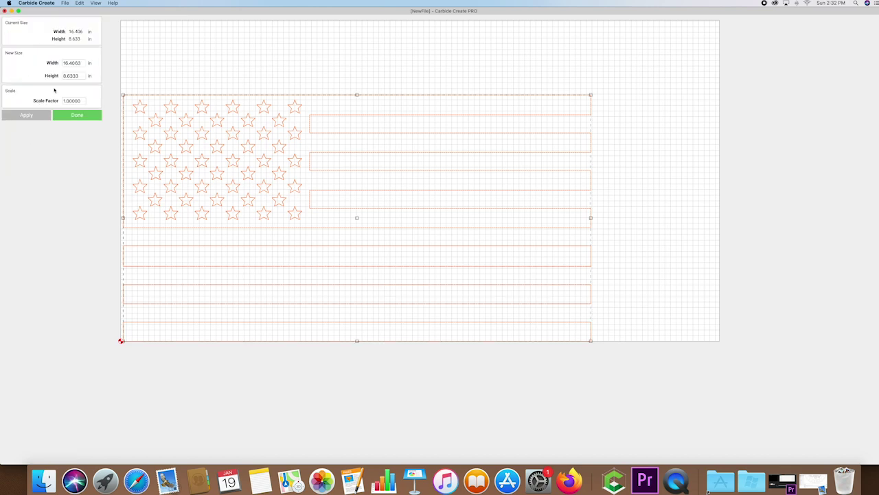
{"action": "double_click", "coordinate": [84, 75]}
{"action": "type", "text": "11.25"}
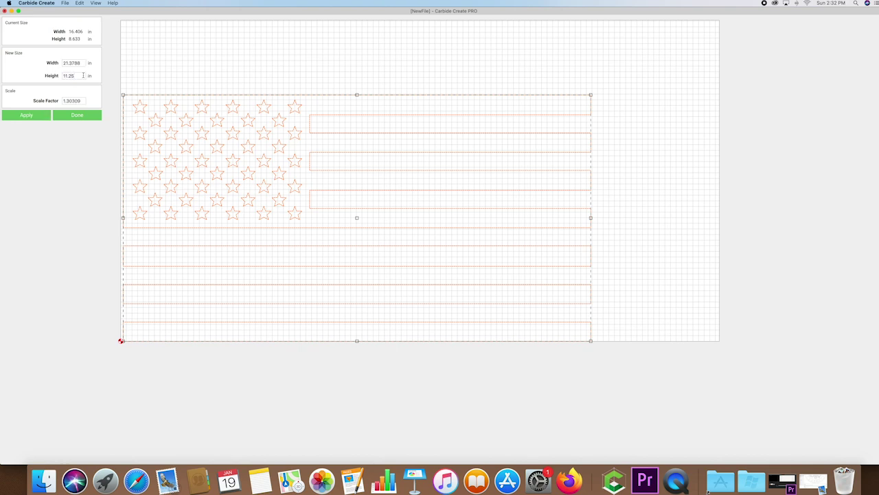
{"action": "left_click", "coordinate": [31, 115]}
Move the flag so its lower-left corner snaps to the stock origin, and deselect it.
{"action": "left_click_drag", "start_coordinate": [137, 330], "coordinate": [216, 281]}
{"action": "left_click_drag", "start_coordinate": [132, 329], "coordinate": [121, 342]}
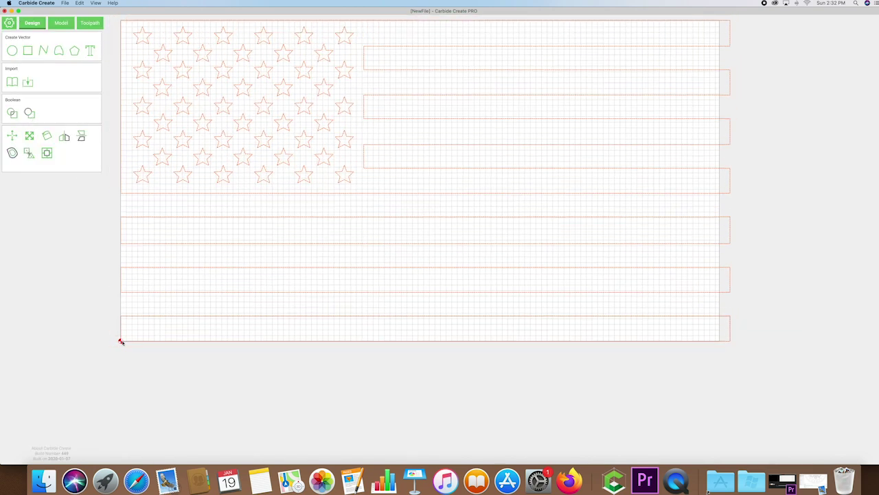
{"action": "left_click", "coordinate": [94, 3]}
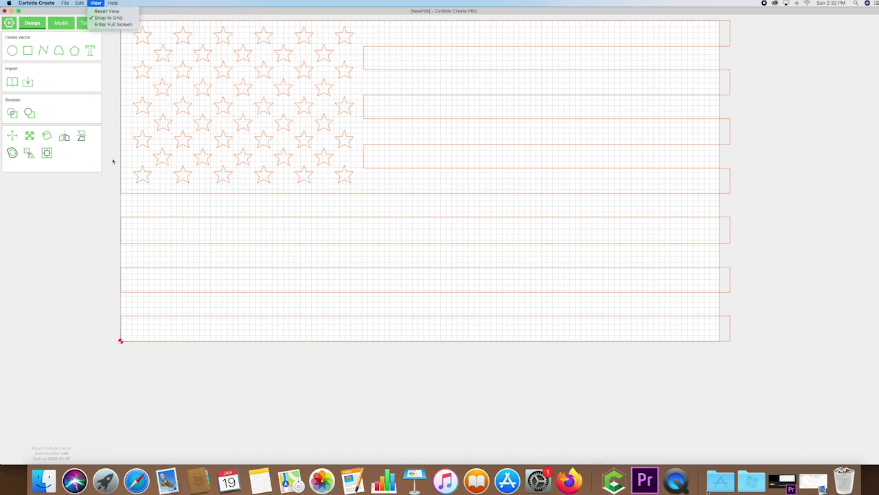
{"action": "left_click", "coordinate": [115, 200]}
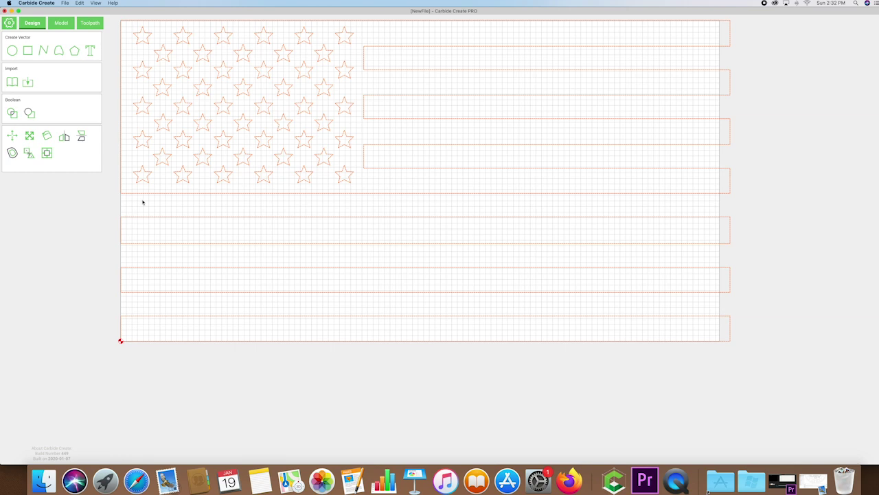
{"action": "left_click", "coordinate": [143, 202]}
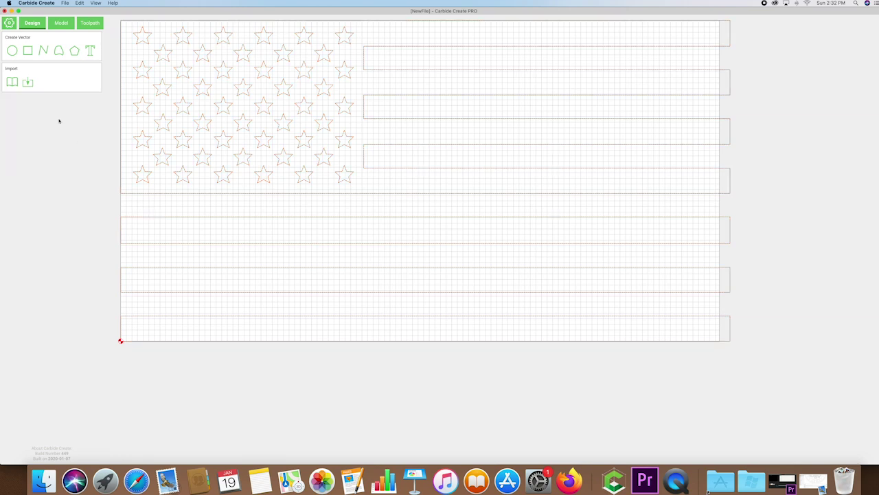
Draw a 21 x 11.25 in square-cornered rectangle and align it with the stock outline.
{"action": "left_click", "coordinate": [29, 51]}
{"action": "left_click", "coordinate": [402, 161]}
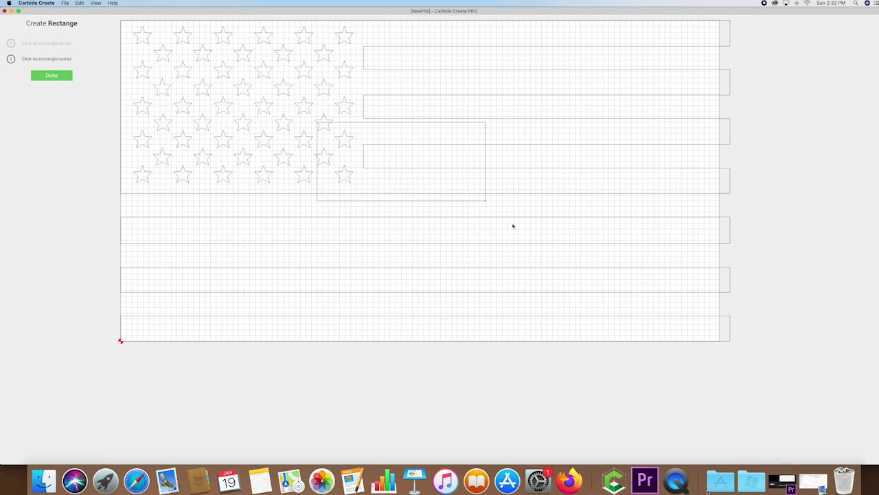
{"action": "left_click", "coordinate": [664, 337]}
{"action": "double_click", "coordinate": [78, 46]}
{"action": "type", "text": "21"}
{"action": "key", "text": "Tab"}
{"action": "type", "text": "11.25"}
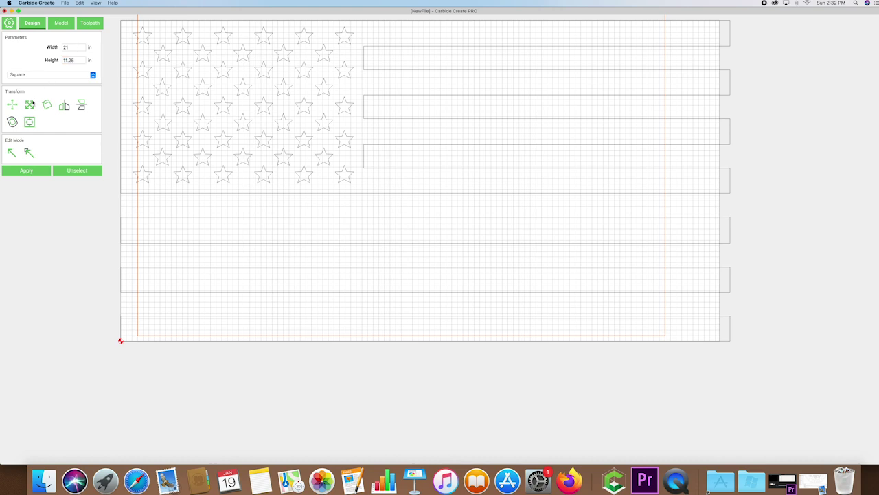
{"action": "left_click", "coordinate": [23, 173]}
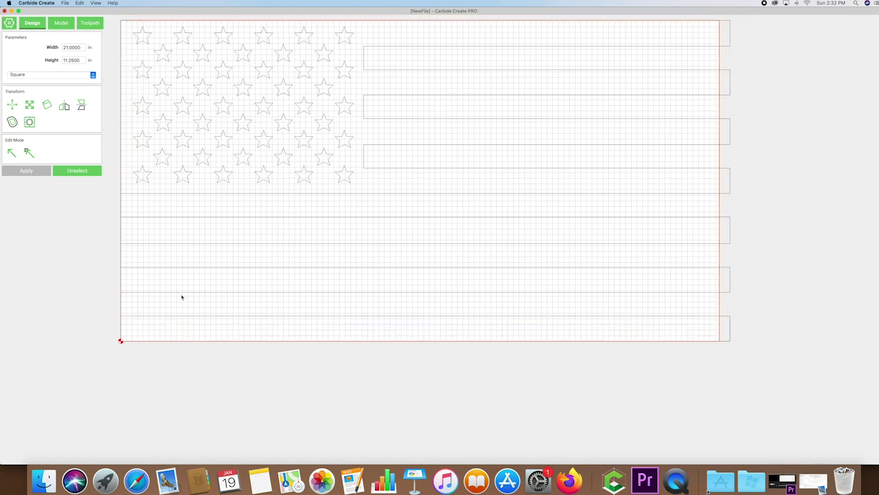
{"action": "left_click", "coordinate": [201, 257]}
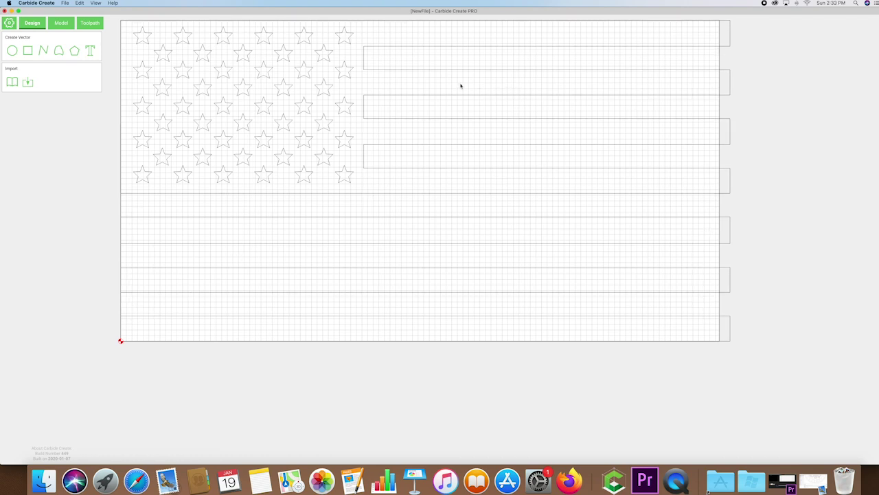
Draw a 0.25 in wide, about 9 in tall square-cornered rectangle and snap it to the stock's lower-left corner.
{"action": "left_click", "coordinate": [28, 50]}
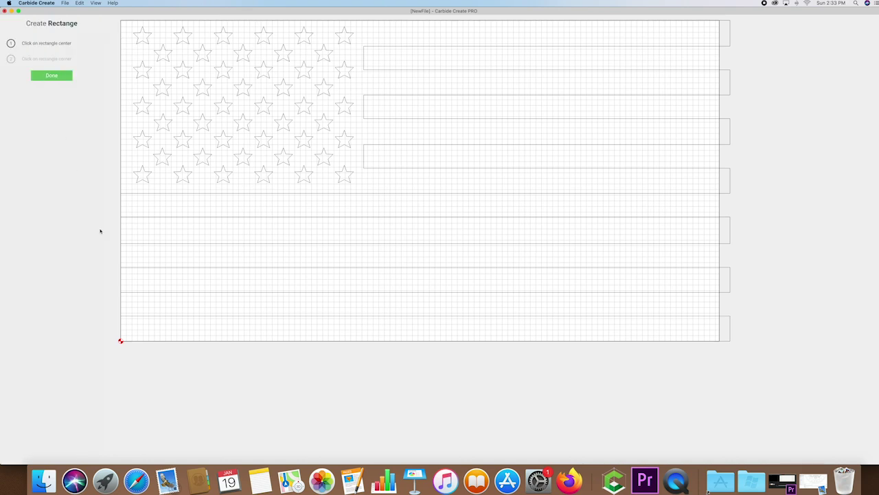
{"action": "left_click", "coordinate": [136, 226]}
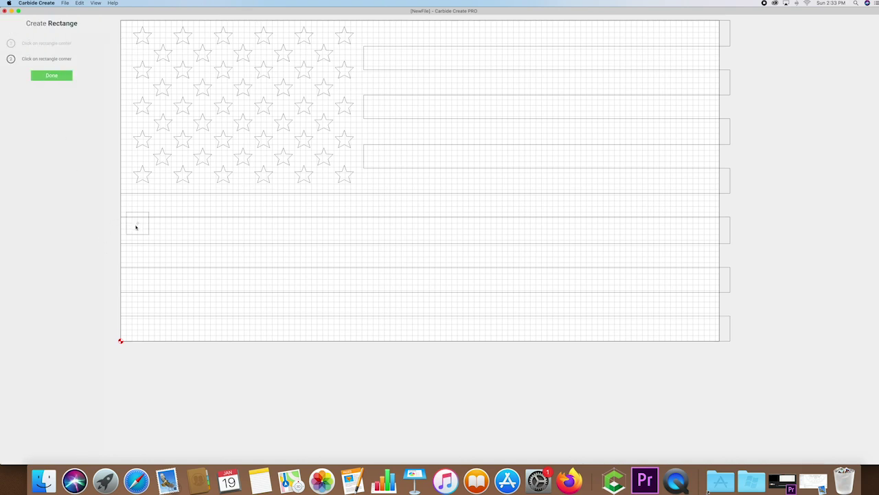
{"action": "left_click", "coordinate": [148, 352]}
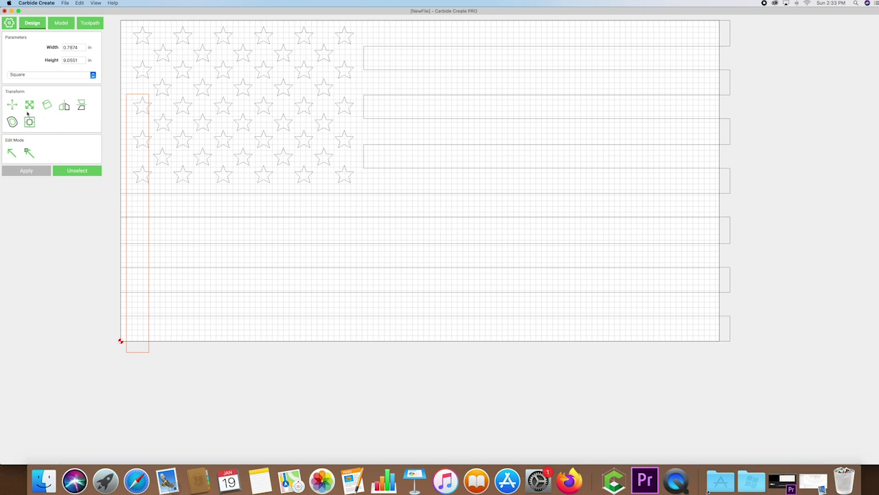
{"action": "double_click", "coordinate": [73, 46]}
{"action": "type", "text": "0.25"}
{"action": "key", "text": "Return"}
{"action": "left_click_drag", "start_coordinate": [135, 351], "coordinate": [126, 342]}
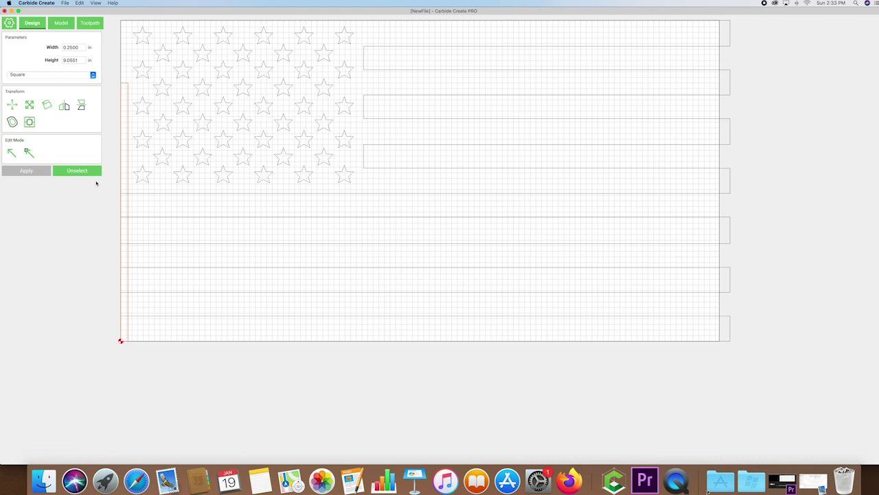
{"action": "left_click", "coordinate": [95, 171]}
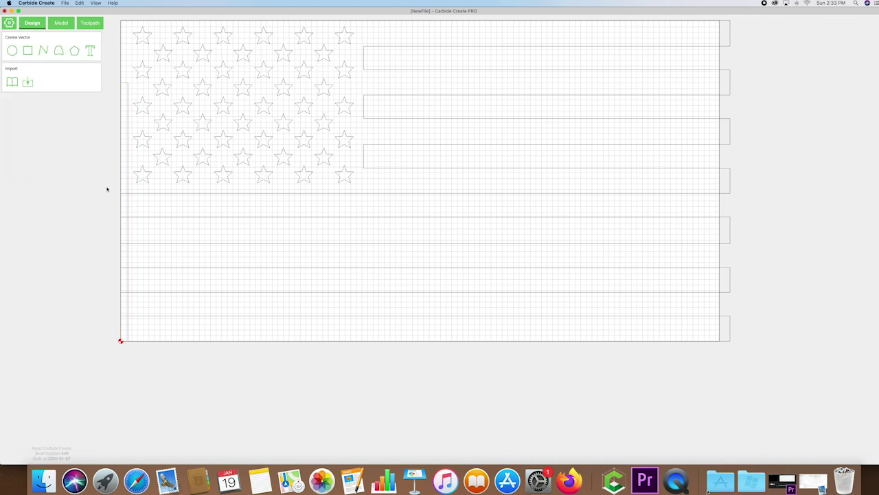
Draw a second 0.25 in wide rectangle, about 13 in tall, and snap it to the stock's lower-right corner.
{"action": "left_click", "coordinate": [28, 51]}
{"action": "left_click", "coordinate": [766, 151]}
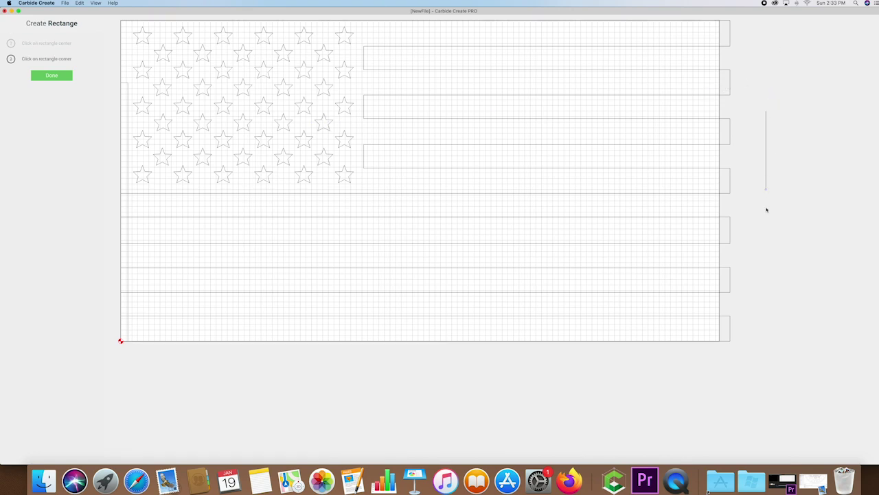
{"action": "left_click", "coordinate": [755, 334]}
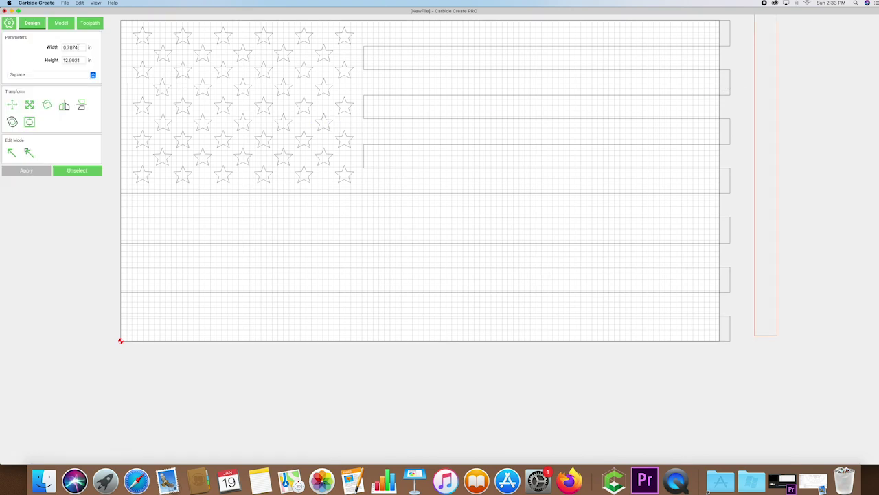
{"action": "double_click", "coordinate": [72, 46]}
{"action": "type", "text": "0.25"}
{"action": "key", "text": "Return"}
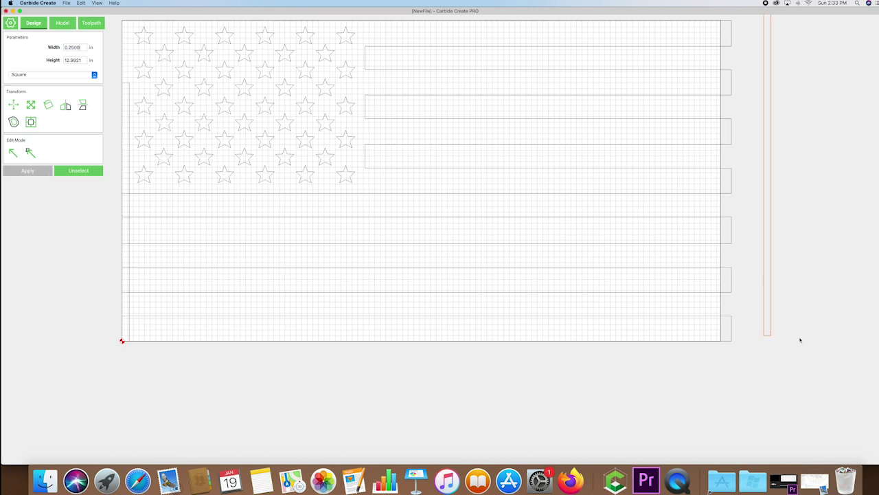
{"action": "left_click_drag", "start_coordinate": [770, 334], "coordinate": [720, 344]}
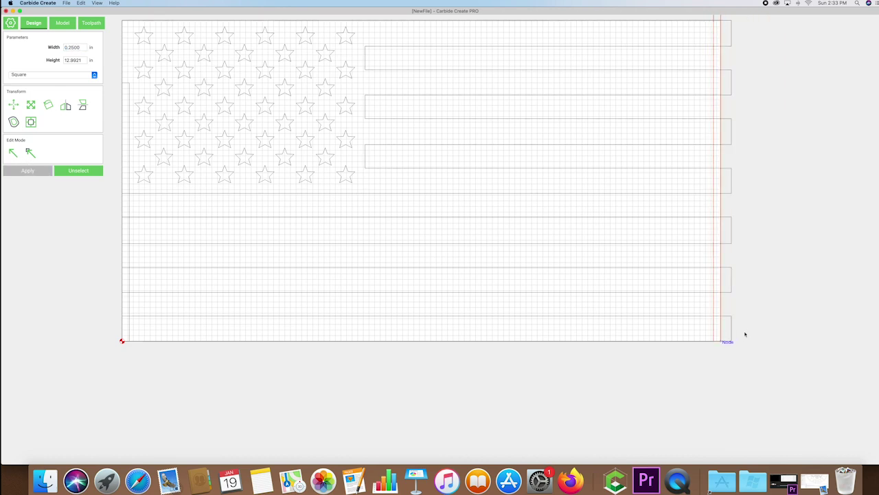
{"action": "left_click", "coordinate": [796, 313]}
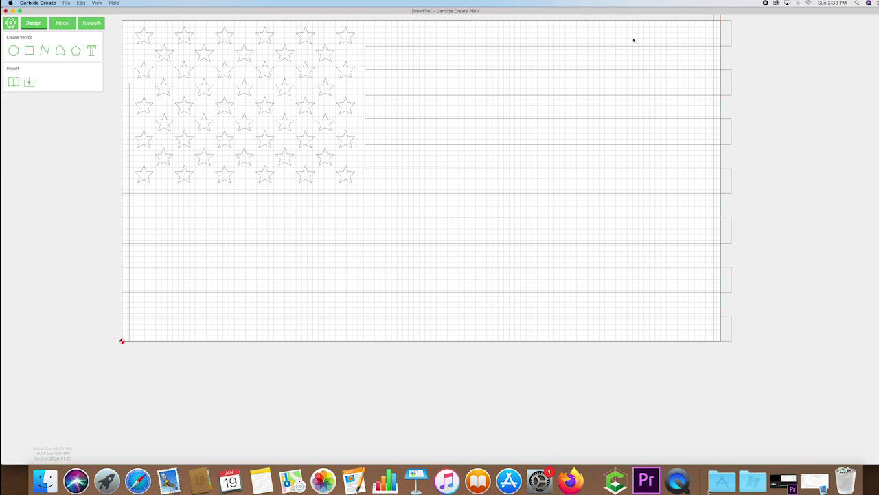
Boolean-subtract the right-edge strip from the flag vectors and delete the stripe ends that extend past the stock.
{"action": "key", "text": "super+a"}
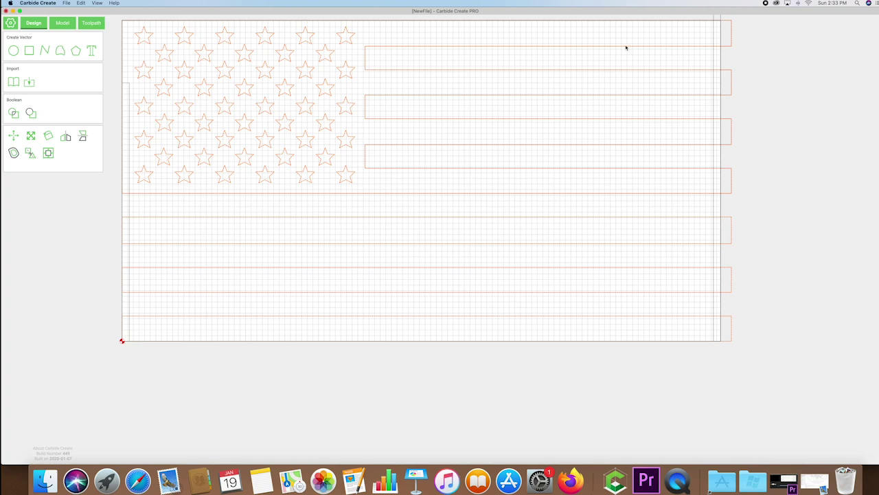
{"action": "left_click", "coordinate": [716, 61], "text": "shift"}
{"action": "left_click", "coordinate": [31, 113]}
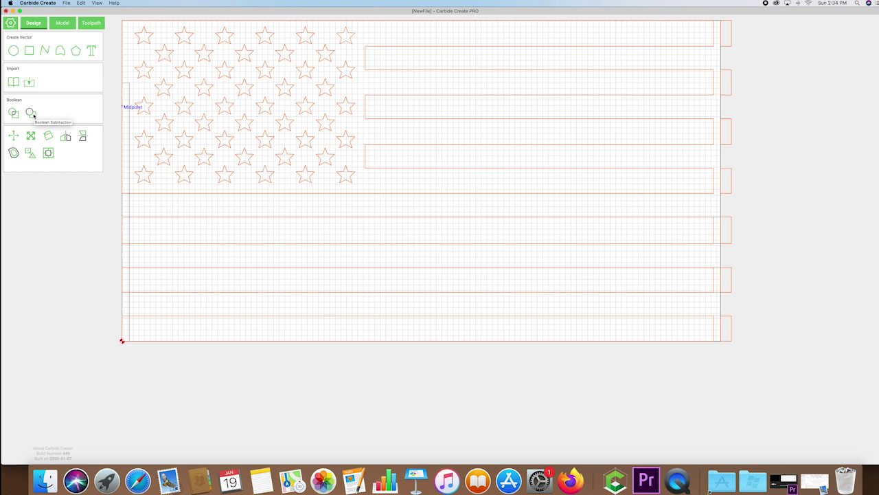
{"action": "left_click", "coordinate": [770, 192]}
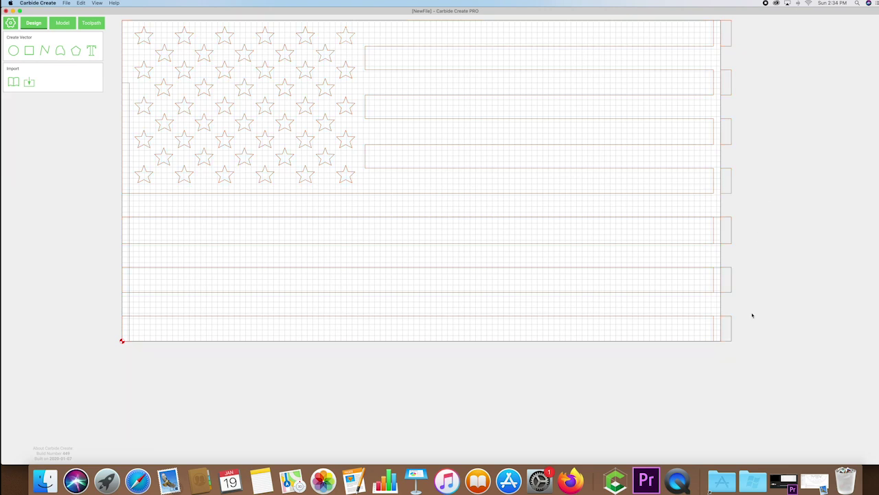
{"action": "left_click_drag", "start_coordinate": [758, 356], "coordinate": [730, 28]}
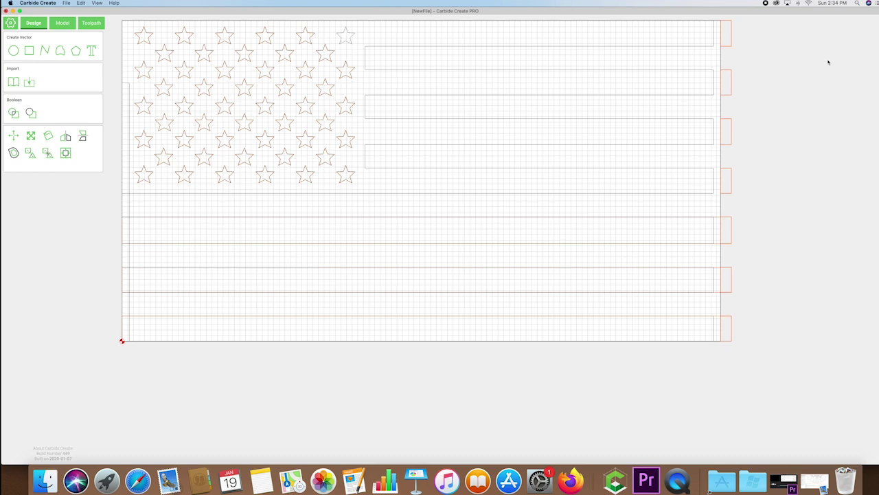
{"action": "key", "text": "Delete"}
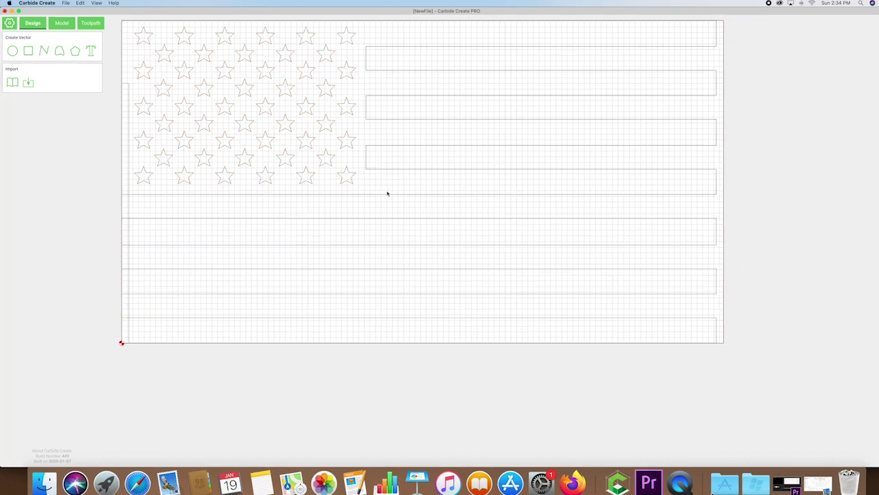
Boolean-subtract the left-edge strip from the flag stripes and delete the leftover pieces along the stock's left edge.
{"action": "left_click_drag", "start_coordinate": [391, 186], "coordinate": [369, 303]}
{"action": "left_click_drag", "start_coordinate": [371, 333], "coordinate": [369, 331]}
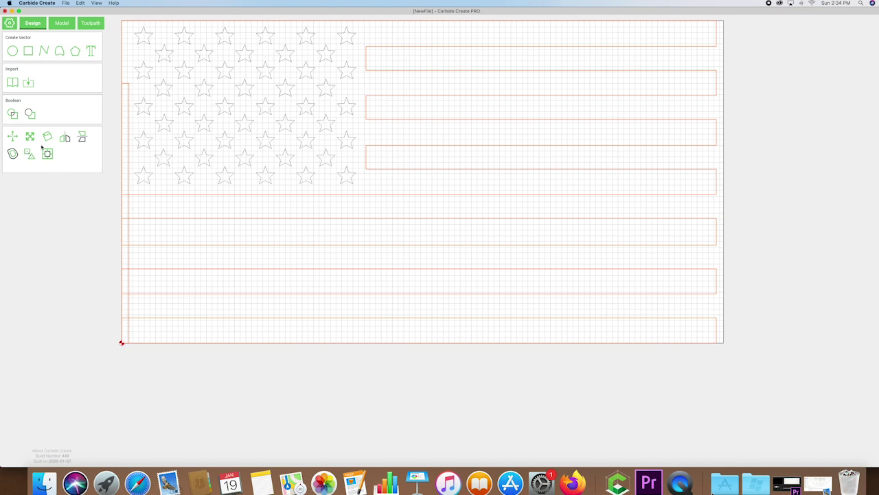
{"action": "left_click", "coordinate": [30, 115]}
{"action": "left_click", "coordinate": [134, 259]}
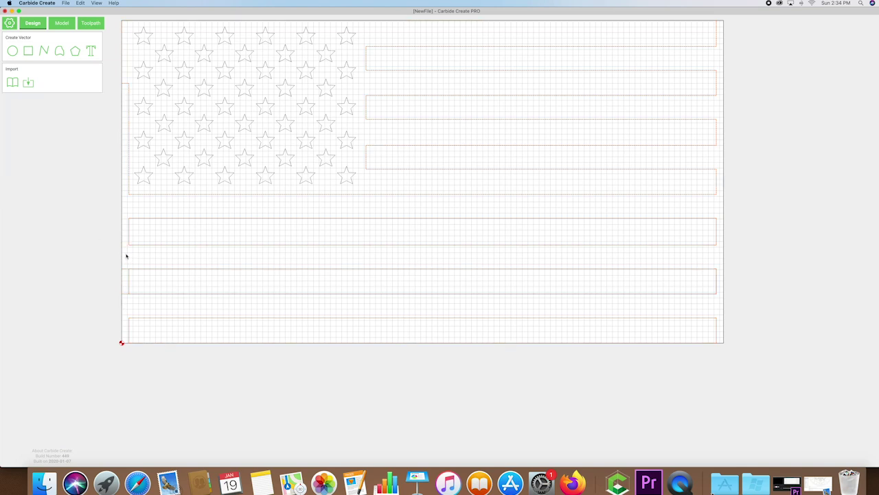
{"action": "left_click", "coordinate": [119, 261]}
{"action": "left_click", "coordinate": [129, 269]}
{"action": "left_click", "coordinate": [127, 271]}
{"action": "left_click", "coordinate": [168, 254]}
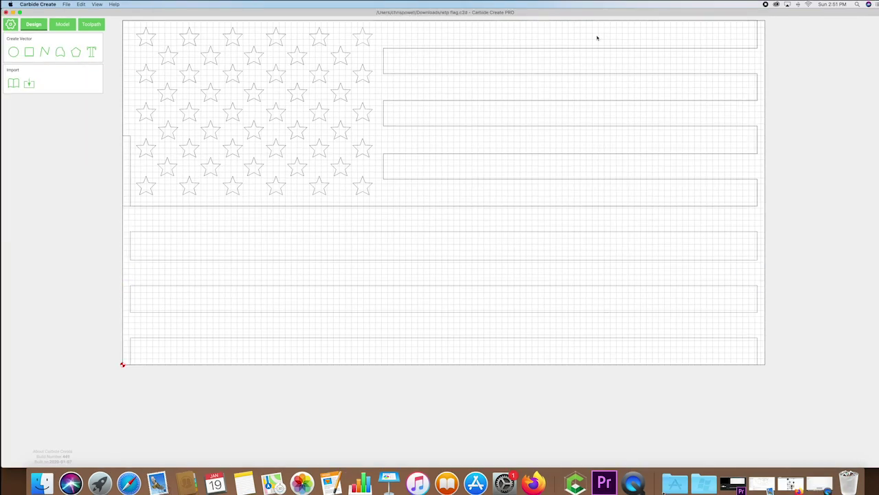
Trace the uppermost gap between the short stripes as a closed polygon about 12.23 x 0.83 in, snapping to its corners.
{"action": "left_click", "coordinate": [757, 46]}
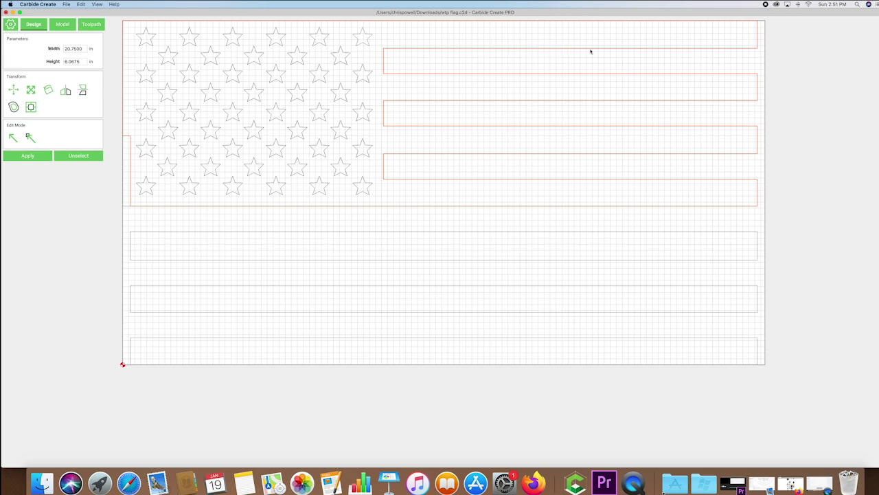
{"action": "left_click", "coordinate": [656, 61]}
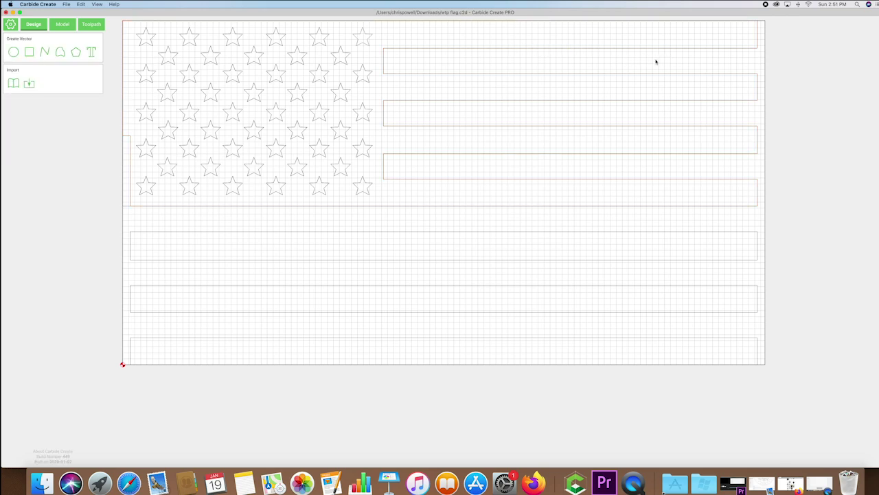
{"action": "left_click", "coordinate": [44, 51]}
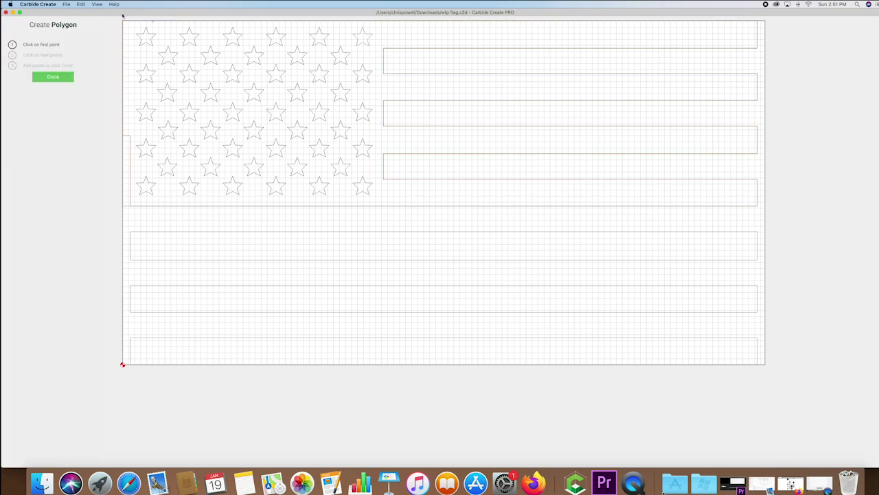
{"action": "left_click", "coordinate": [97, 4]}
{"action": "left_click", "coordinate": [114, 20]}
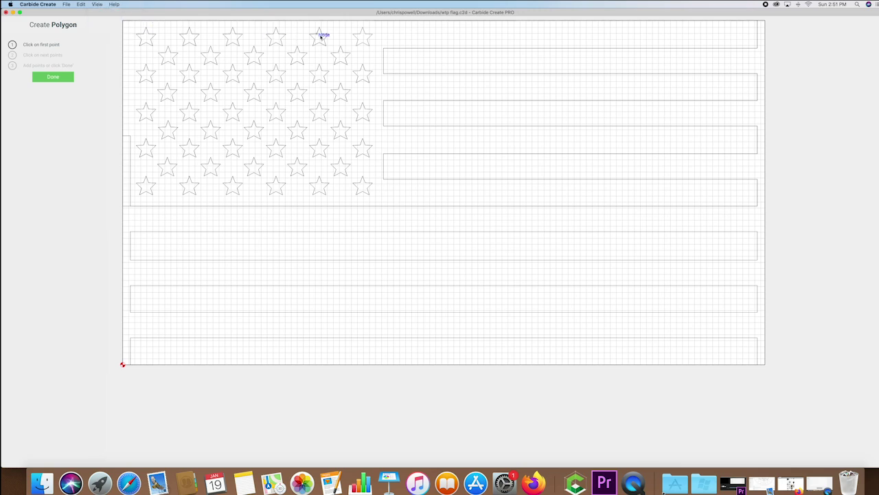
{"action": "left_click", "coordinate": [384, 48]}
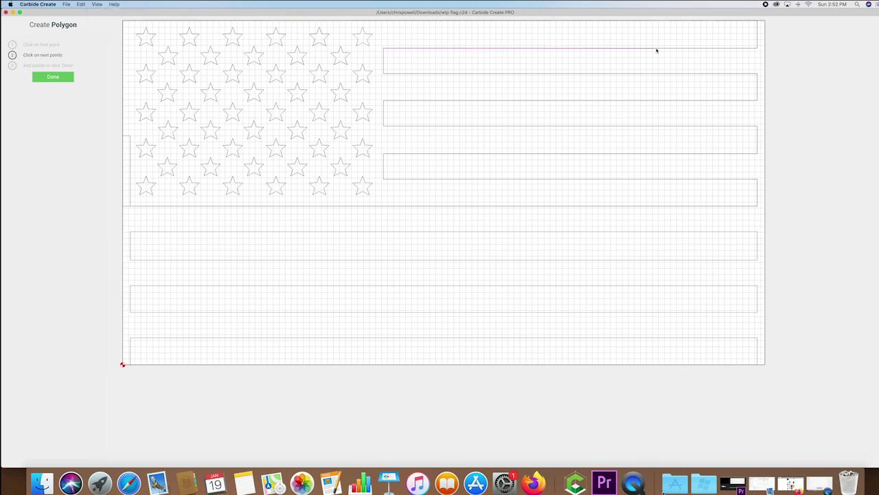
{"action": "left_click", "coordinate": [756, 48]}
{"action": "left_click", "coordinate": [756, 73]}
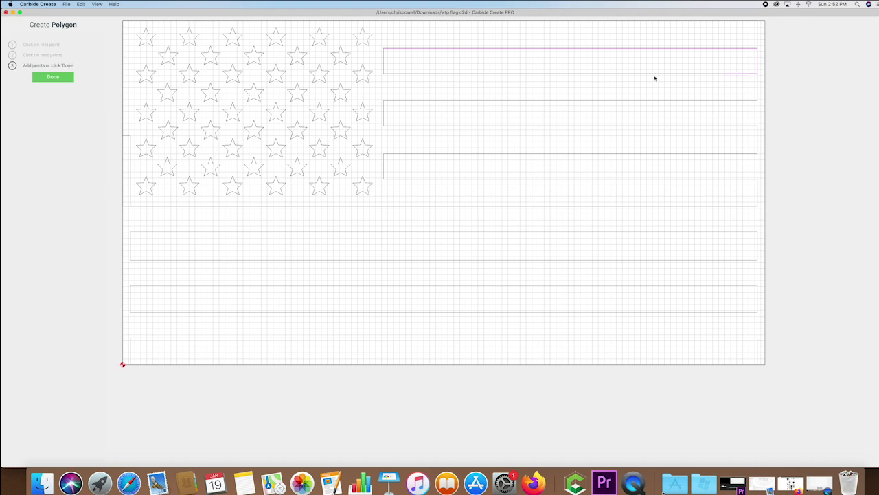
{"action": "left_click", "coordinate": [384, 73]}
{"action": "left_click", "coordinate": [384, 48]}
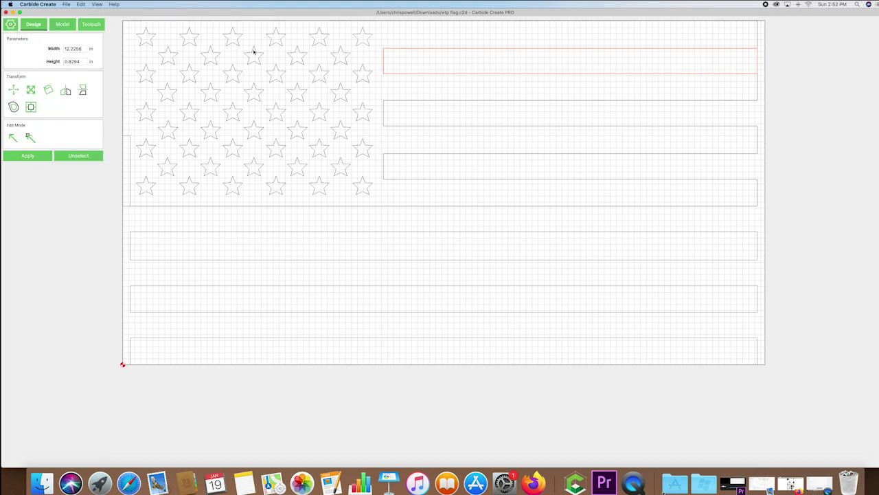
Copy the short stripe polygon and snap the copies onto the other two gaps beside the stars.
{"action": "key", "text": "super+c"}
{"action": "key", "text": "super+v"}
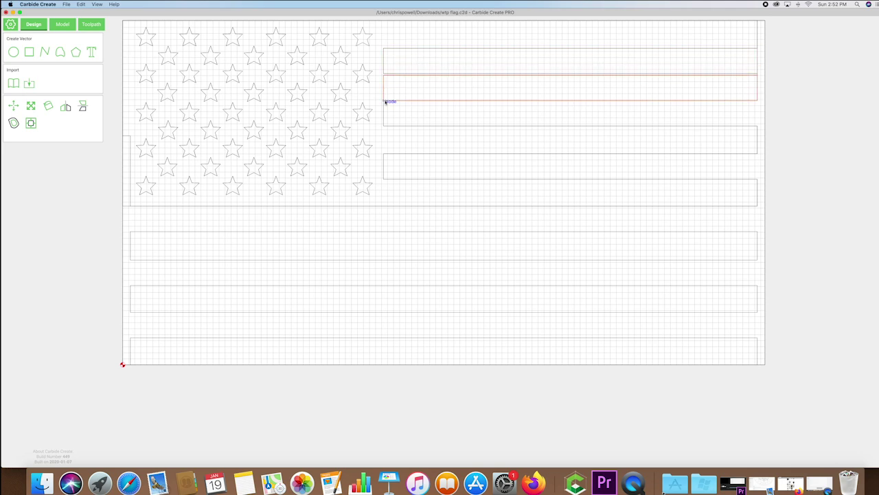
{"action": "left_click", "coordinate": [384, 126]}
{"action": "key", "text": "super+v"}
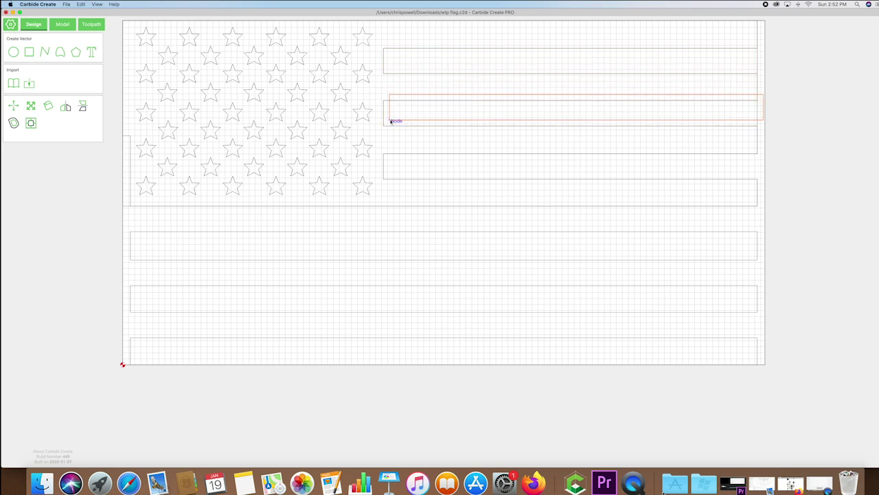
{"action": "left_click", "coordinate": [384, 180]}
{"action": "left_click", "coordinate": [531, 145]}
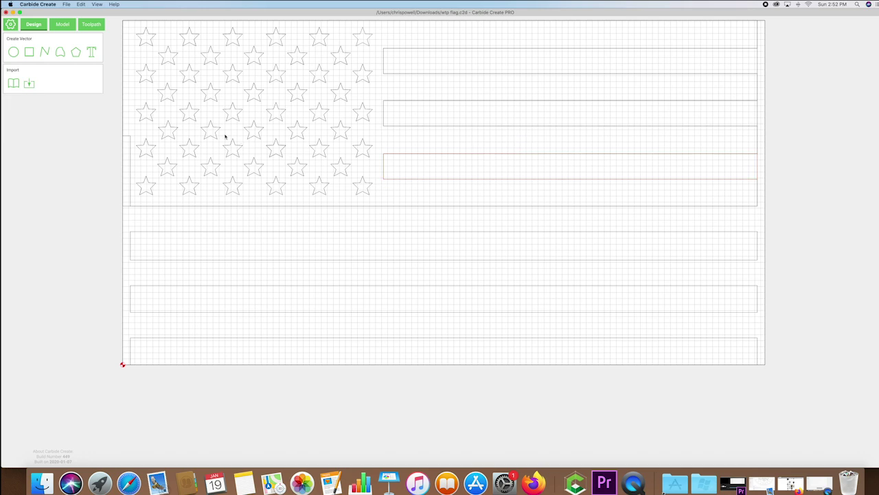
Trace the full-width gap below the stars as a closed 20.5 x 0.83 in polygon and copy it into the two gaps below.
{"action": "left_click", "coordinate": [51, 52]}
{"action": "left_click", "coordinate": [130, 206]}
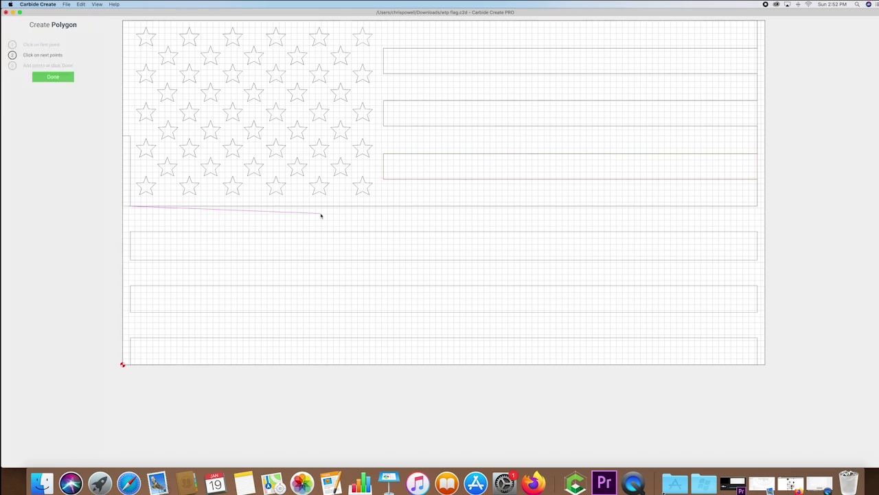
{"action": "left_click", "coordinate": [757, 205]}
{"action": "left_click", "coordinate": [757, 232]}
{"action": "left_click", "coordinate": [131, 231]}
{"action": "left_click", "coordinate": [131, 206]}
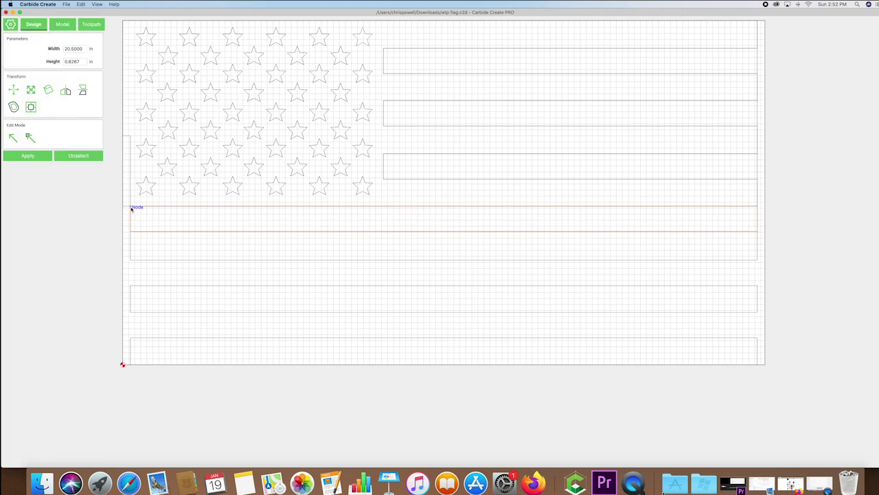
{"action": "left_click_drag", "start_coordinate": [199, 224], "coordinate": [133, 338]}
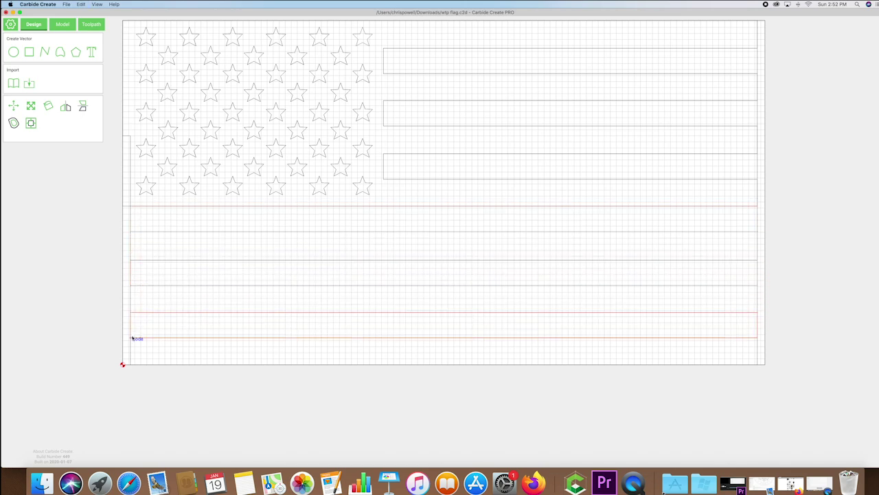
Delete the three original full-width stripes below the stars, keeping the newly traced ones.
{"action": "left_click", "coordinate": [169, 358]}
{"action": "left_click", "coordinate": [137, 350]}
{"action": "left_click", "coordinate": [213, 340]}
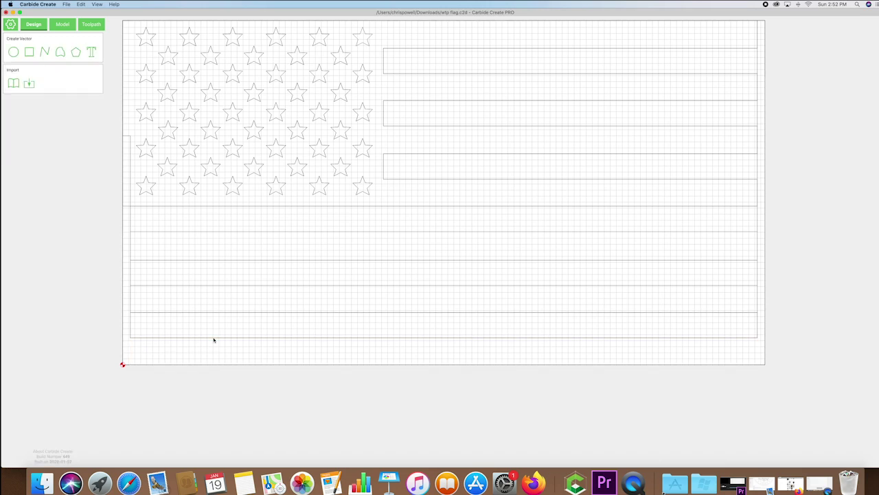
{"action": "left_click", "coordinate": [132, 298]}
{"action": "left_click_drag", "start_coordinate": [132, 299], "coordinate": [131, 273]}
{"action": "left_click", "coordinate": [135, 226]}
{"action": "left_click", "coordinate": [140, 219]}
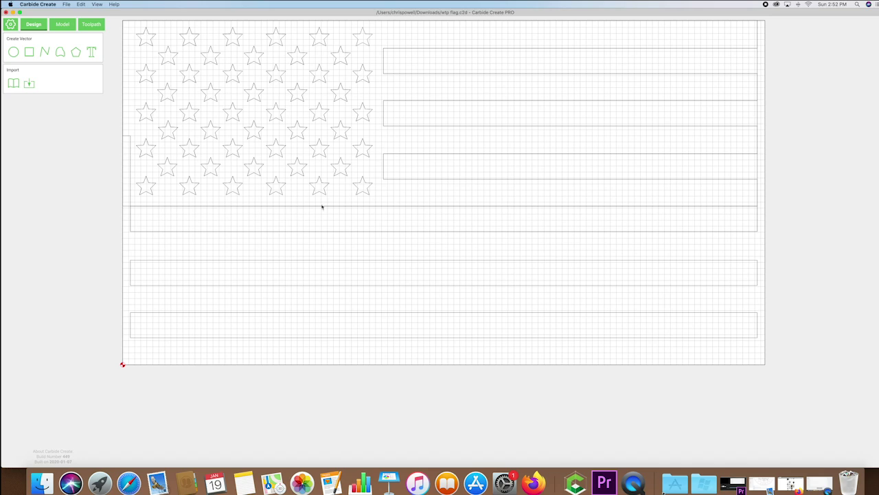
Delete the original outline around the star field and upper stripes, including its remnant at the left edge.
{"action": "left_click", "coordinate": [759, 193]}
{"action": "left_click", "coordinate": [743, 160]}
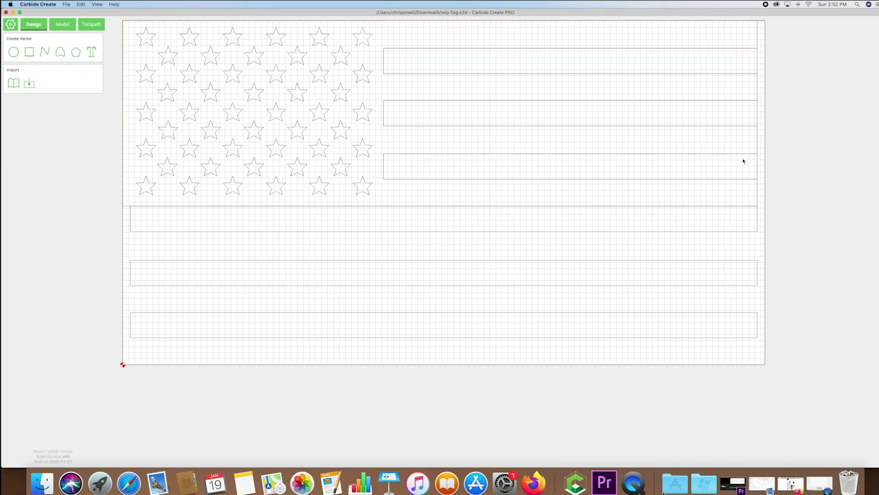
{"action": "left_click", "coordinate": [756, 200]}
{"action": "left_click", "coordinate": [758, 197]}
Save the flag file and import the "We the People" artwork from Downloads with its elements grouped.
{"action": "left_click", "coordinate": [66, 4]}
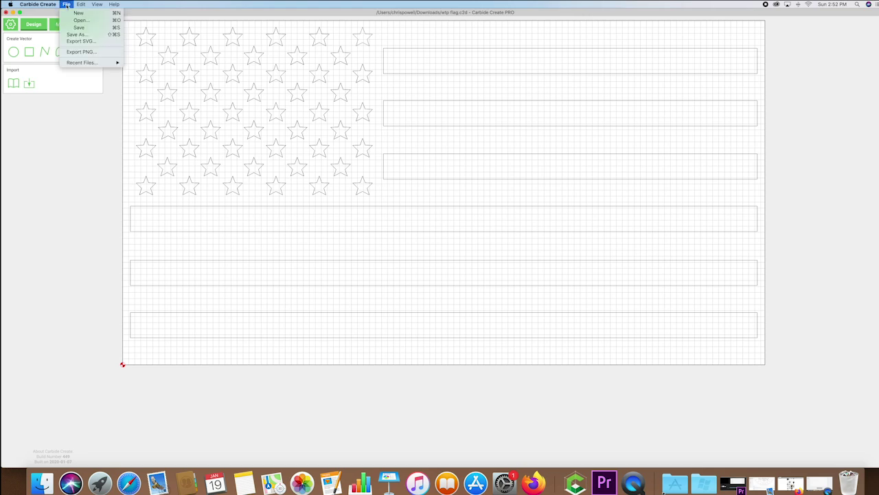
{"action": "left_click", "coordinate": [89, 28]}
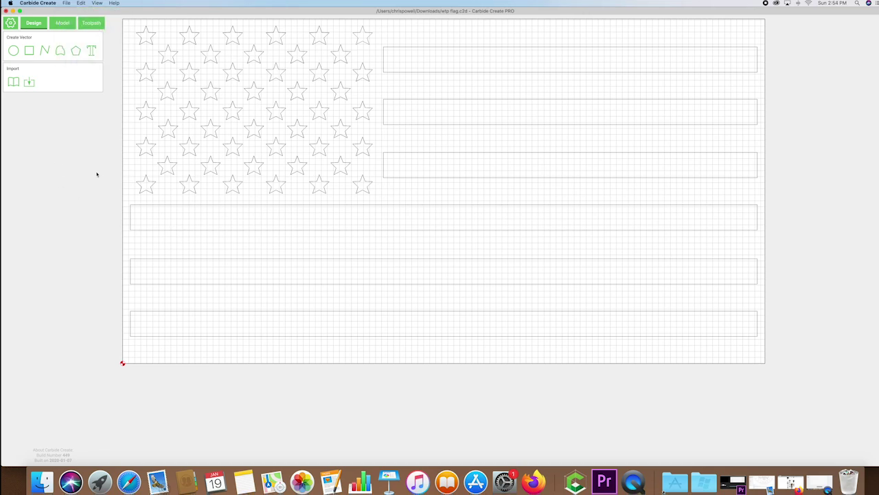
{"action": "left_click", "coordinate": [29, 83]}
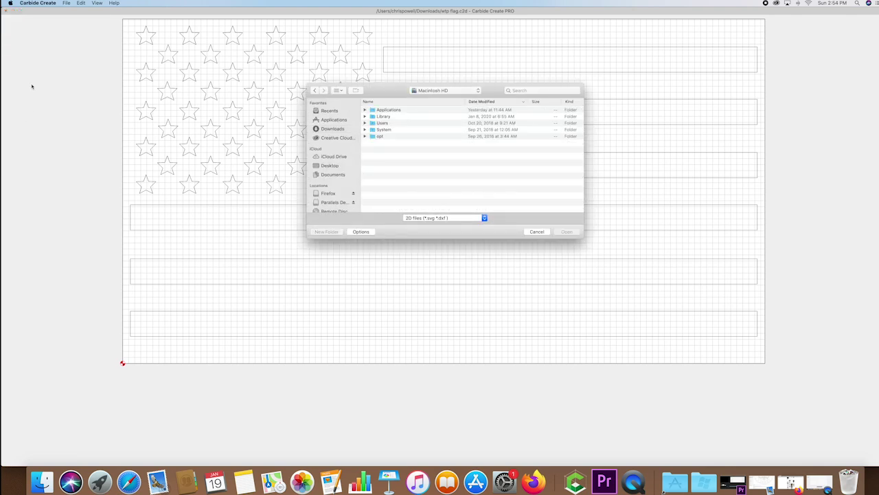
{"action": "left_click", "coordinate": [332, 128]}
{"action": "left_click", "coordinate": [383, 130]}
{"action": "double_click", "coordinate": [383, 130]}
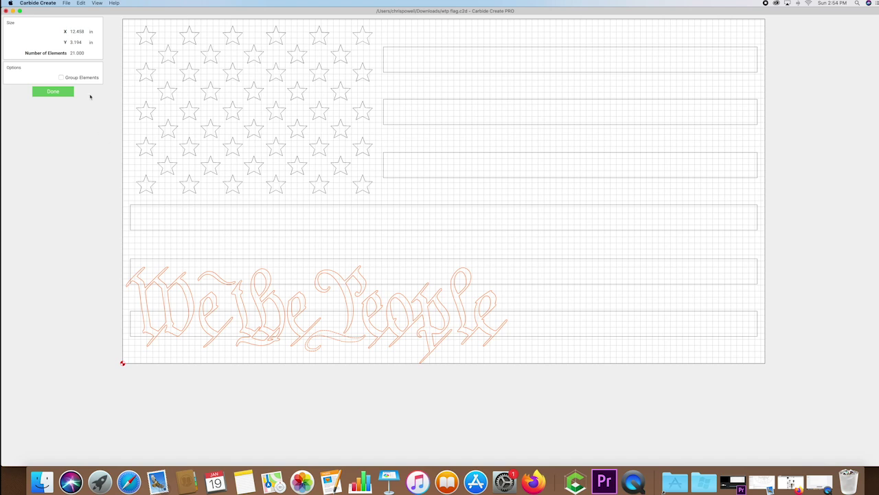
{"action": "left_click", "coordinate": [62, 77]}
{"action": "left_click", "coordinate": [59, 92]}
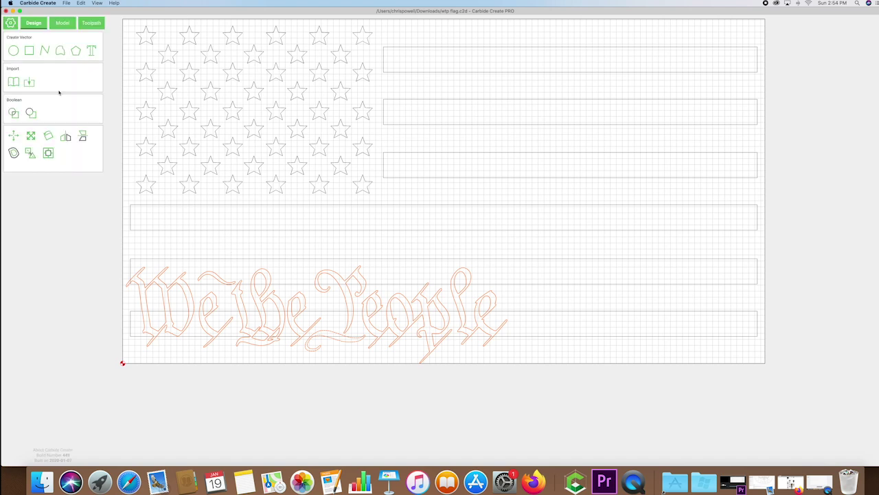
Scale the "We the People" artwork up to about 17.29 x 4.43 in and position it over the three full-width stripes.
{"action": "left_click", "coordinate": [32, 136]}
{"action": "left_click_drag", "start_coordinate": [508, 264], "coordinate": [703, 228]}
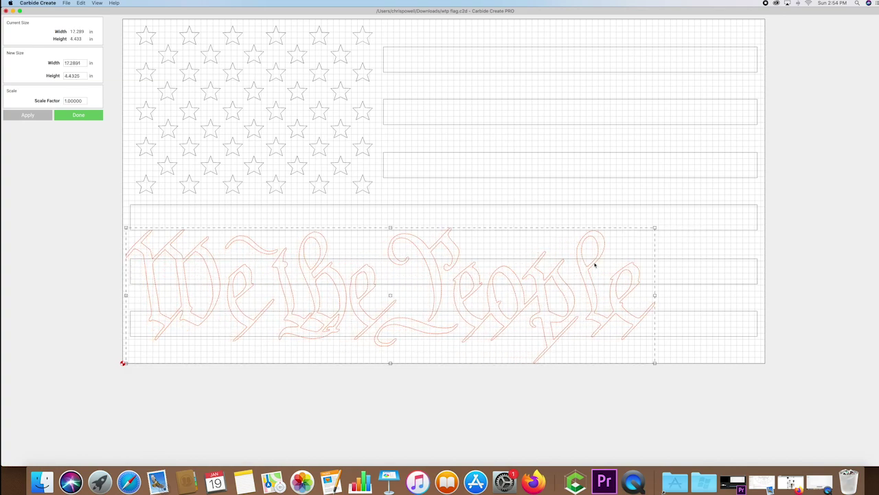
{"action": "left_click_drag", "start_coordinate": [589, 269], "coordinate": [623, 256]}
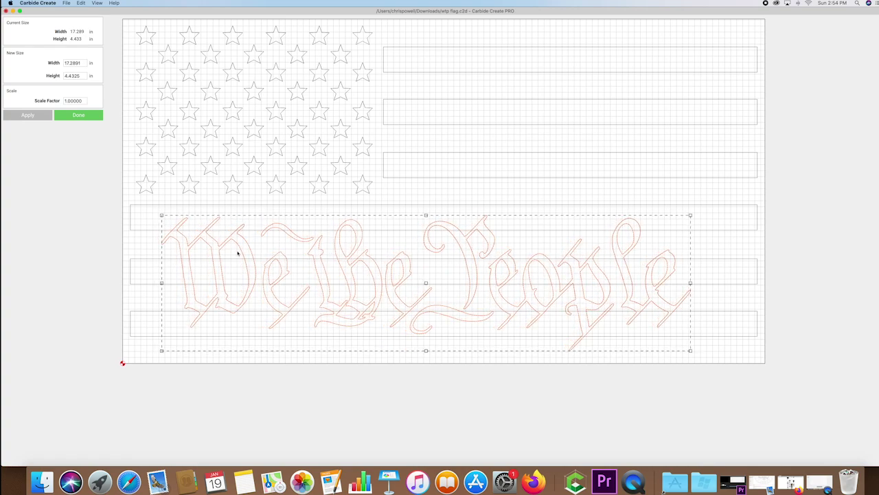
{"action": "left_click", "coordinate": [88, 115]}
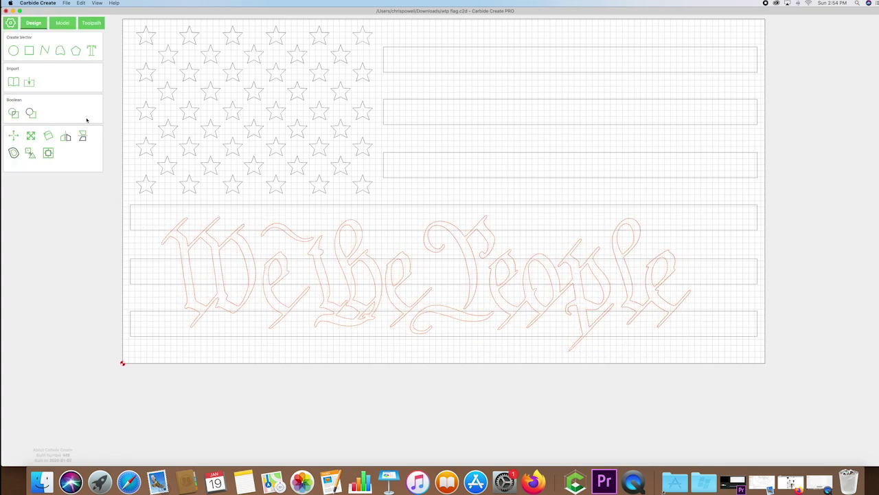
Center the "We the People" artwork horizontally on the first full-width stripe below the stars.
{"action": "left_click", "coordinate": [147, 231]}
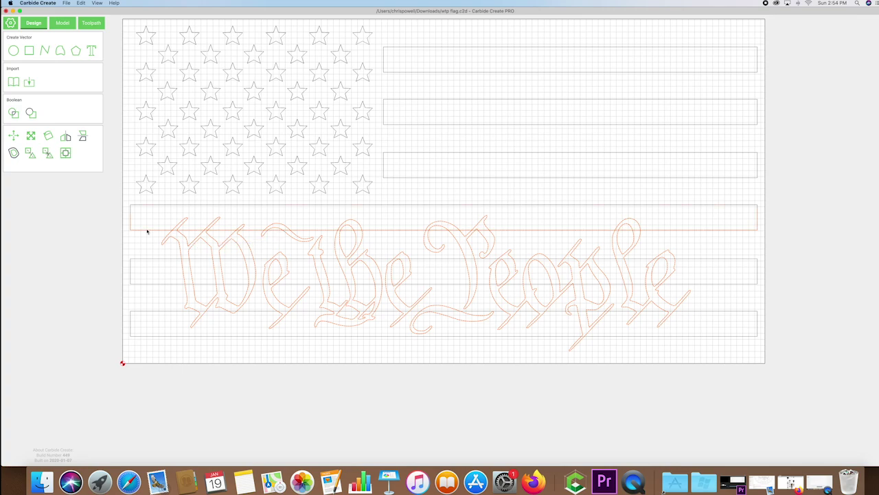
{"action": "left_click", "coordinate": [67, 152]}
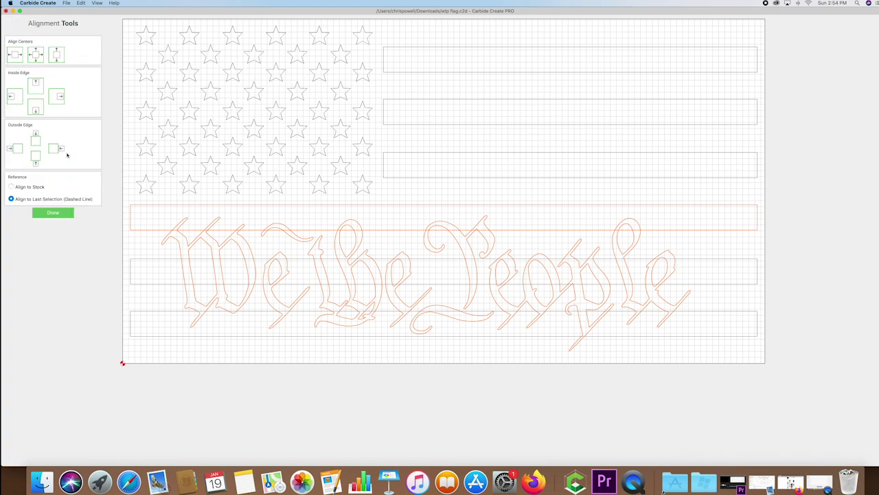
{"action": "left_click", "coordinate": [16, 56]}
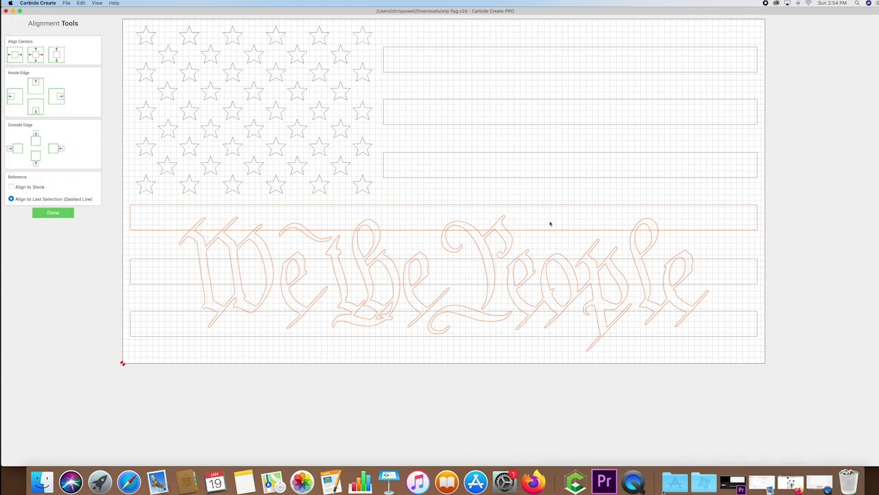
{"action": "left_click", "coordinate": [567, 192]}
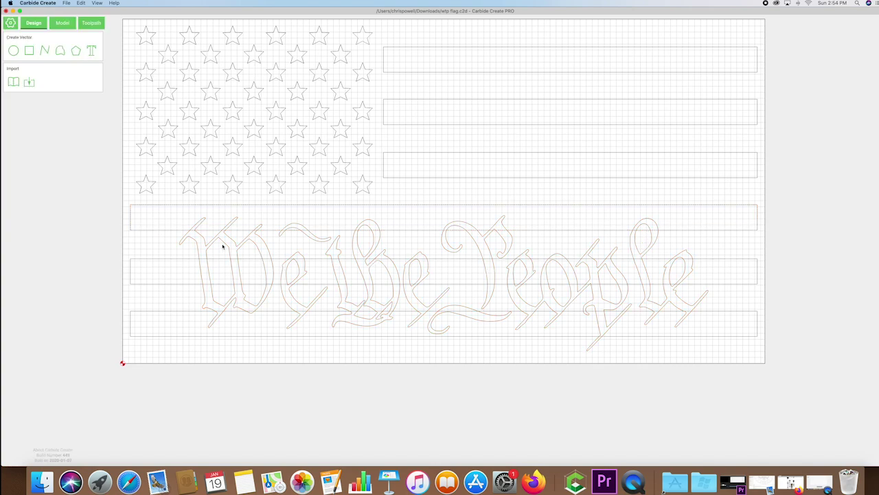
Create an outside offset of 0.1 in around the "We the People" lettering.
{"action": "left_click", "coordinate": [191, 241]}
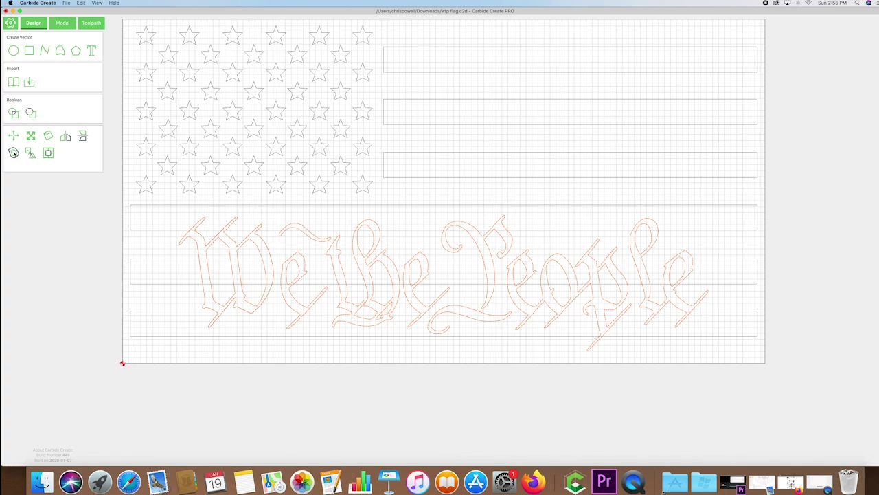
{"action": "left_click", "coordinate": [13, 152]}
{"action": "left_click", "coordinate": [41, 46]}
{"action": "left_click", "coordinate": [39, 52]}
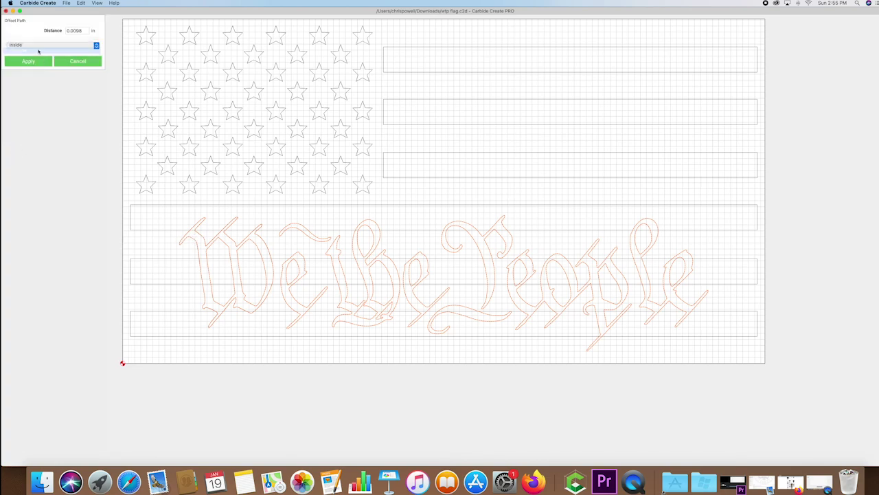
{"action": "double_click", "coordinate": [81, 30]}
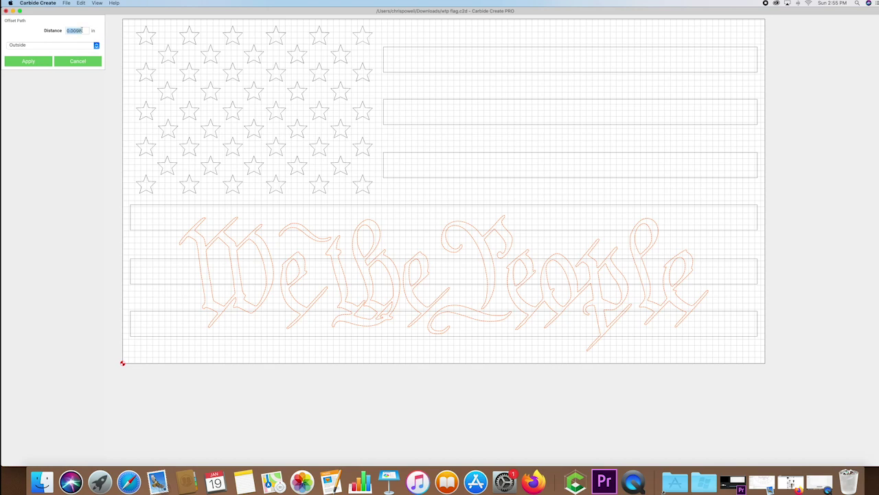
{"action": "type", "text": ".1"}
{"action": "left_click", "coordinate": [29, 62]}
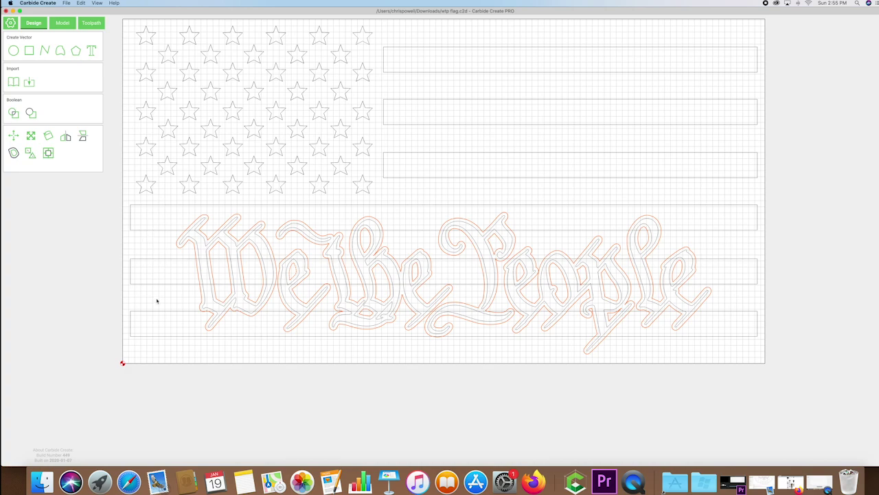
Paste a copy of the offset lettering outlines and snap it exactly onto the originals.
{"action": "key", "text": "super+v"}
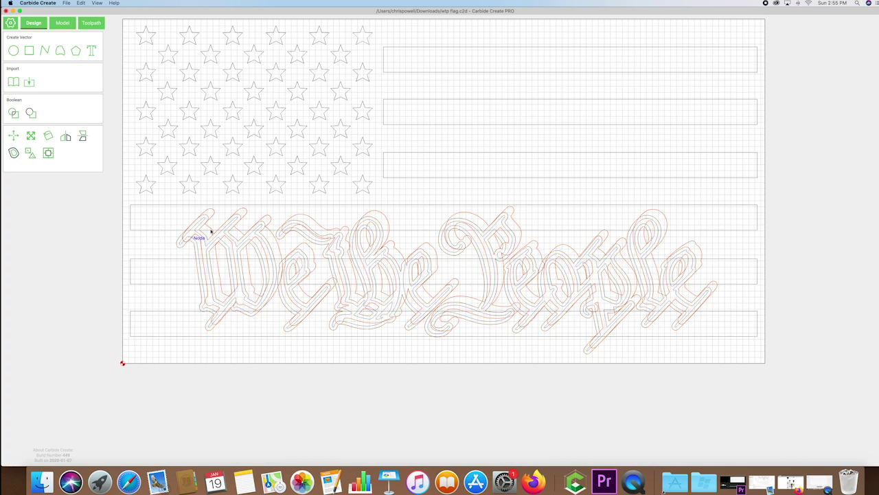
{"action": "left_click_drag", "start_coordinate": [205, 225], "coordinate": [199, 232]}
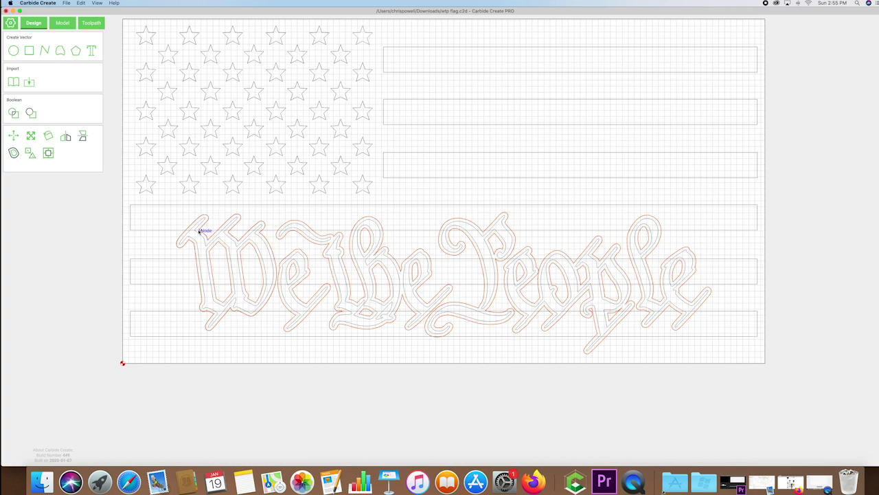
{"action": "left_click", "coordinate": [147, 241]}
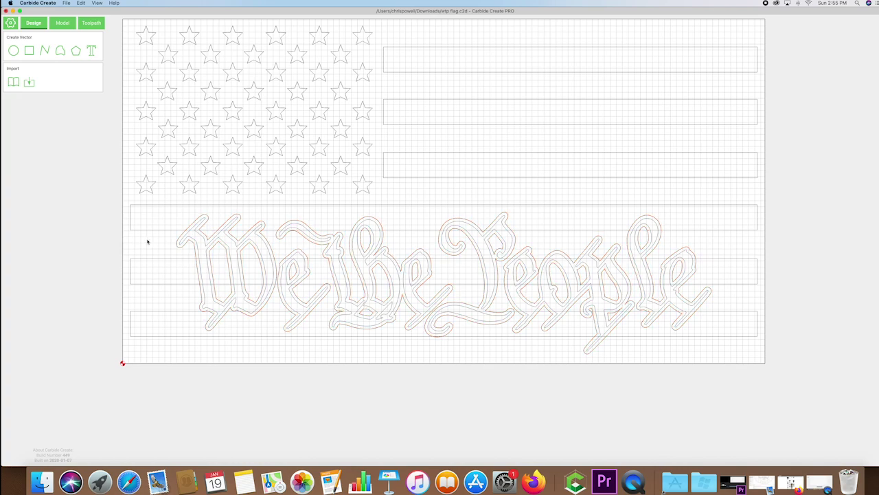
Boolean-subtract the offset outlines of the W, "the", the P and the final "le" from the first full-width stripe below the stars.
{"action": "left_click", "coordinate": [157, 232]}
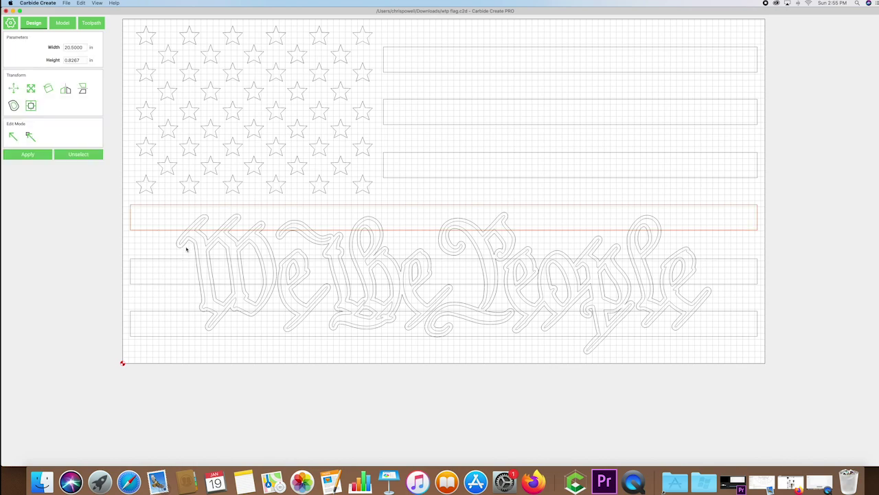
{"action": "left_click", "coordinate": [182, 244], "text": "shift"}
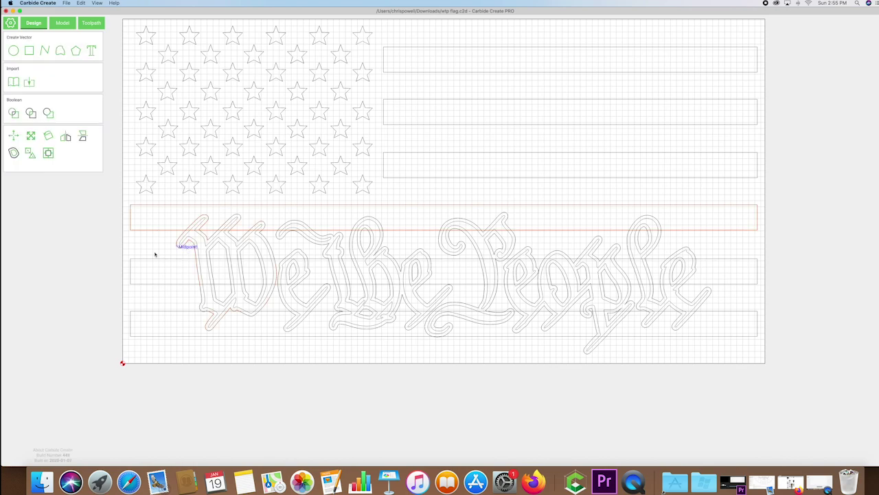
{"action": "left_click", "coordinate": [48, 113]}
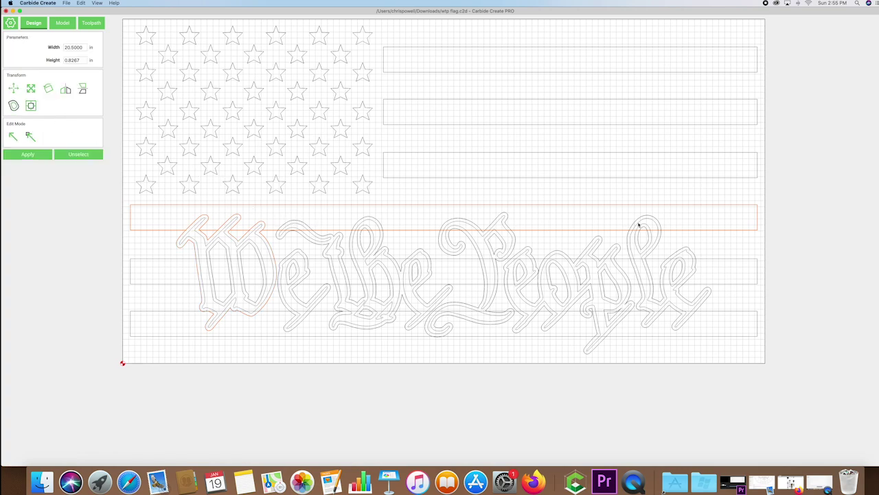
{"action": "left_click", "coordinate": [296, 220], "text": "shift"}
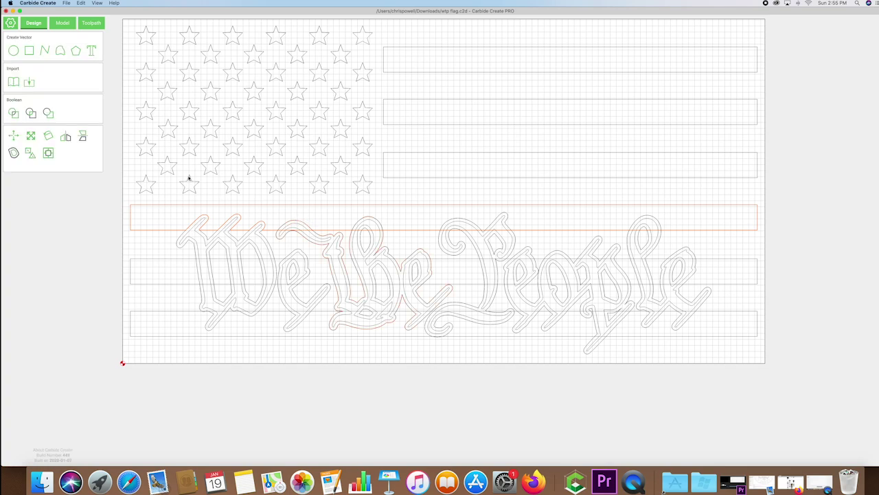
{"action": "left_click", "coordinate": [48, 112]}
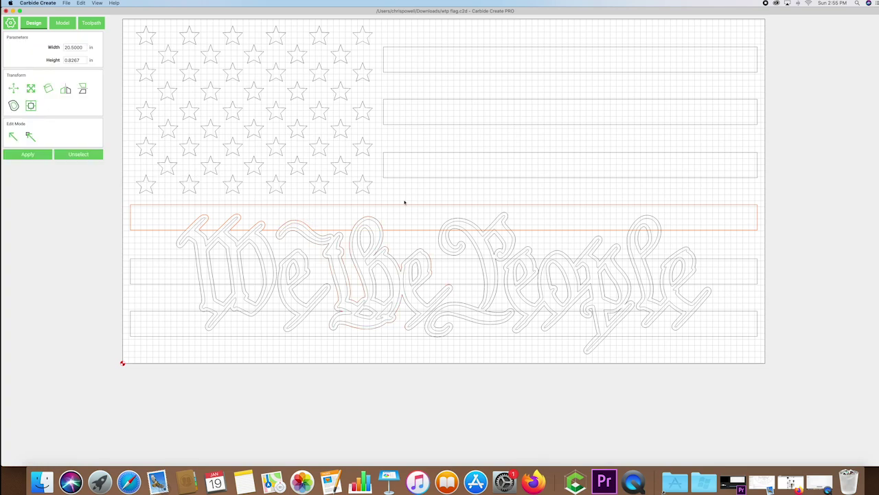
{"action": "left_click", "coordinate": [455, 218], "text": "shift"}
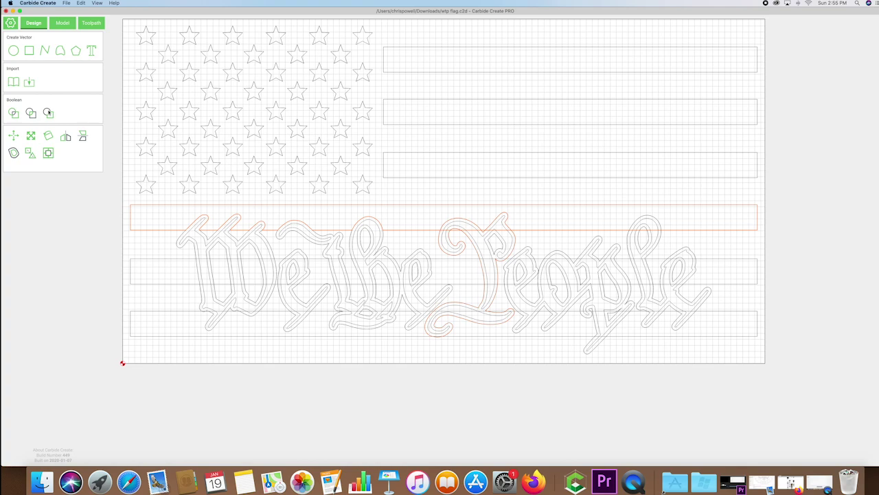
{"action": "left_click", "coordinate": [647, 217], "text": "shift"}
{"action": "left_click", "coordinate": [171, 297]}
Boolean-subtract the offset outlines of the W, e, "the", P and remaining "eople" letters from the lowest full-width stripe.
{"action": "left_click", "coordinate": [171, 311]}
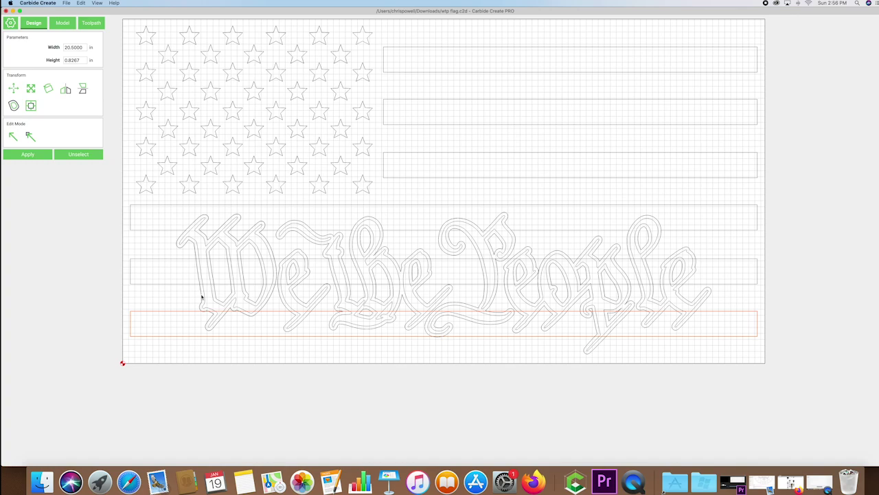
{"action": "left_click", "coordinate": [201, 299], "text": "shift"}
{"action": "left_click", "coordinate": [51, 114]}
{"action": "left_click", "coordinate": [304, 318], "text": "shift"}
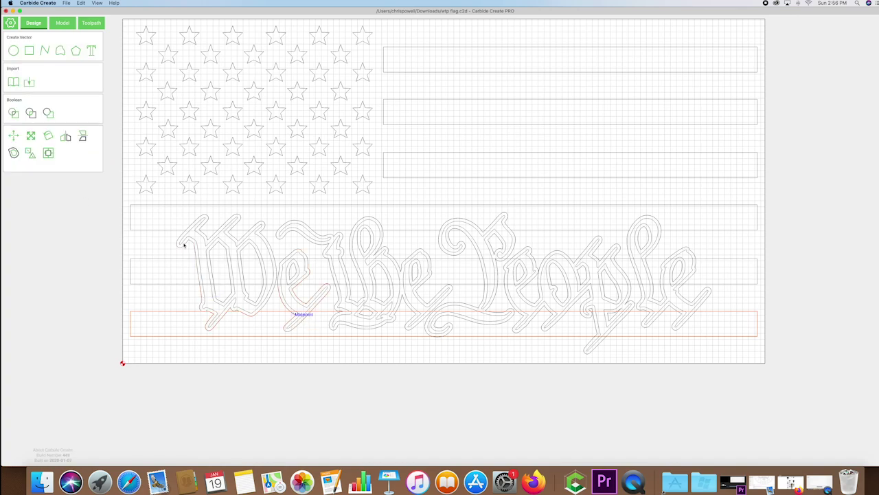
{"action": "left_click", "coordinate": [51, 113]}
{"action": "left_click", "coordinate": [356, 328], "text": "shift"}
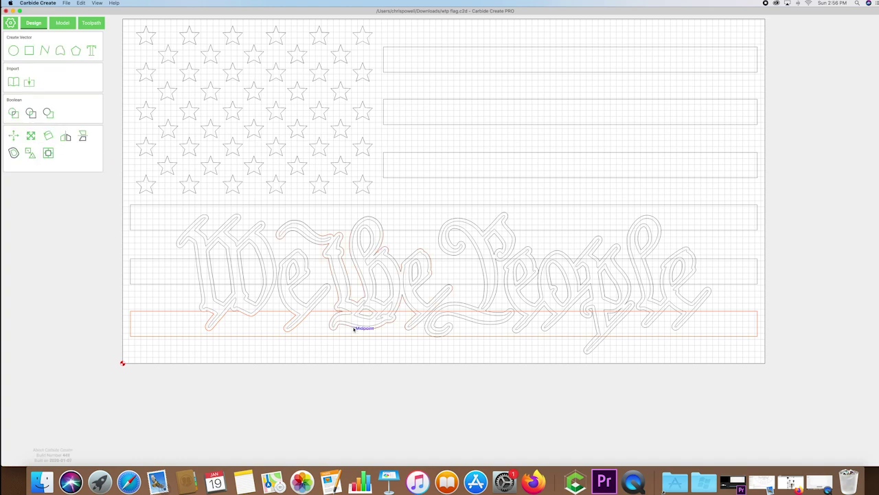
{"action": "left_click", "coordinate": [51, 114]}
{"action": "left_click", "coordinate": [451, 327], "text": "shift"}
{"action": "left_click", "coordinate": [49, 114]}
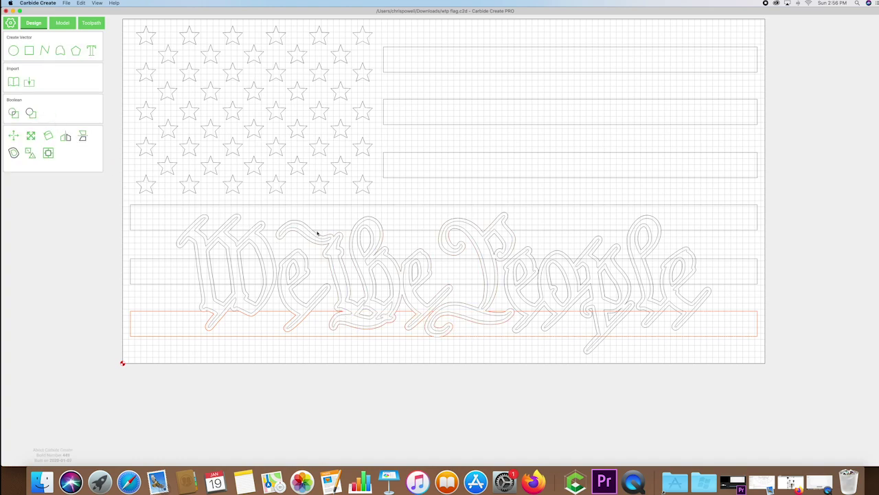
{"action": "left_click", "coordinate": [529, 326], "text": "shift"}
{"action": "left_click", "coordinate": [32, 114]}
{"action": "left_click", "coordinate": [173, 277]}
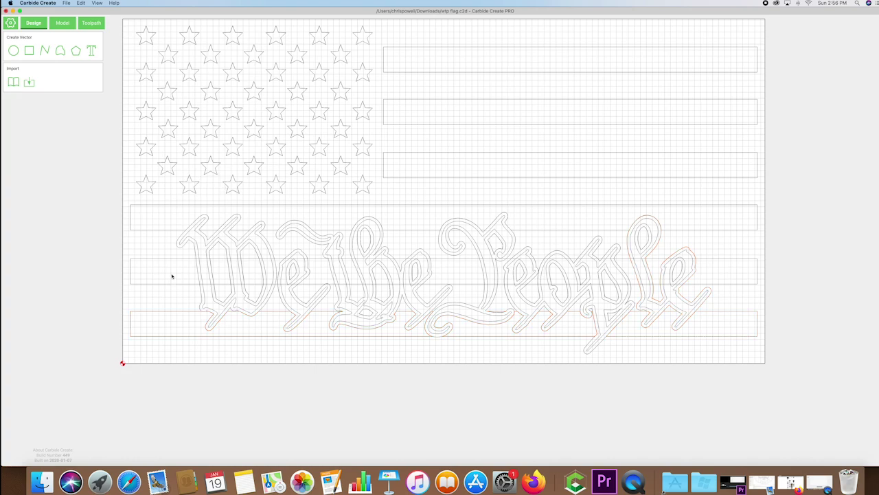
Boolean-subtract the offset lettering outlines, starting with the W, from the middle full-width stripe.
{"action": "left_click", "coordinate": [168, 260]}
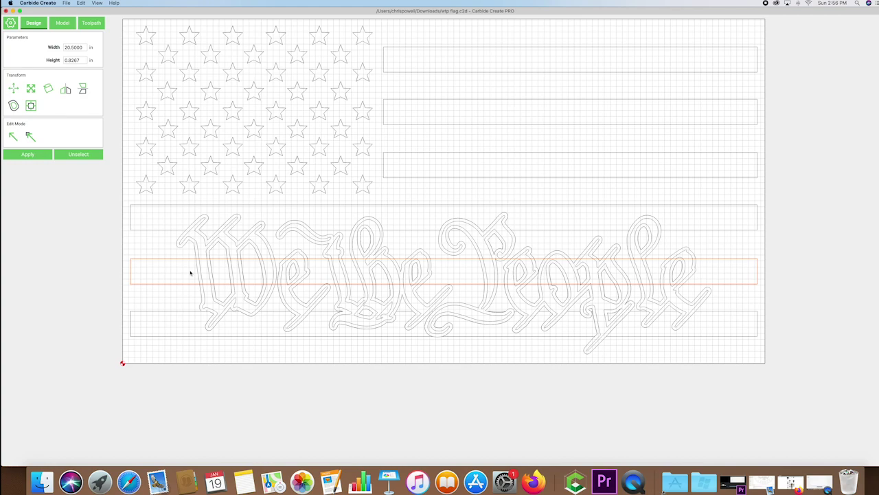
{"action": "left_click", "coordinate": [198, 270], "text": "shift"}
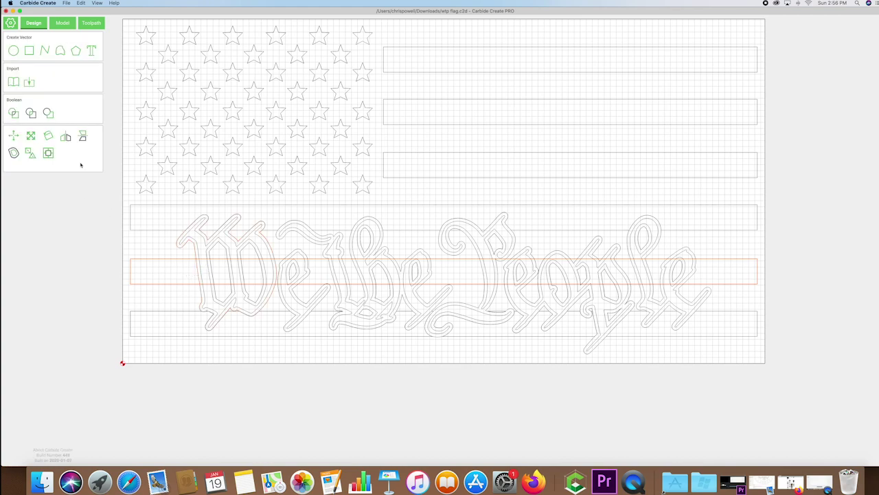
{"action": "left_click", "coordinate": [48, 113]}
{"action": "left_click", "coordinate": [33, 116]}
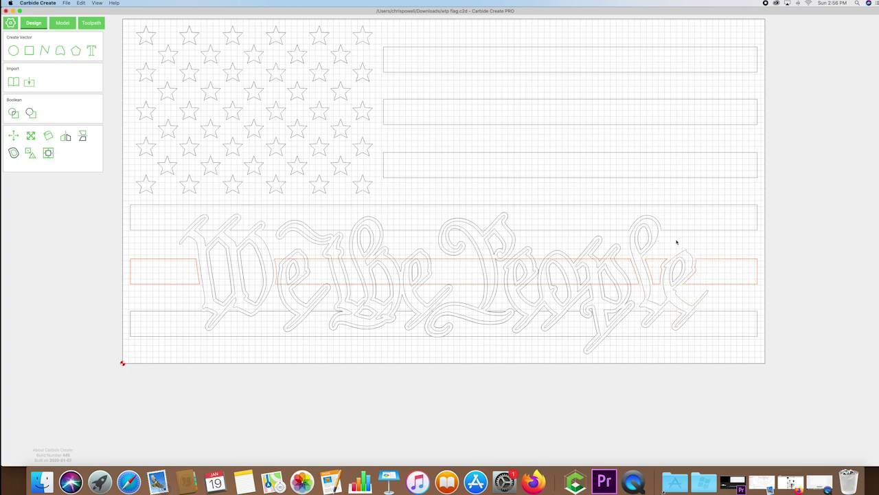
Delete the leftover middle-stripe fragments between the letters, keeping only the stripe's two outer ends.
{"action": "left_click", "coordinate": [659, 256]}
{"action": "left_click", "coordinate": [657, 259]}
{"action": "left_click", "coordinate": [658, 261]}
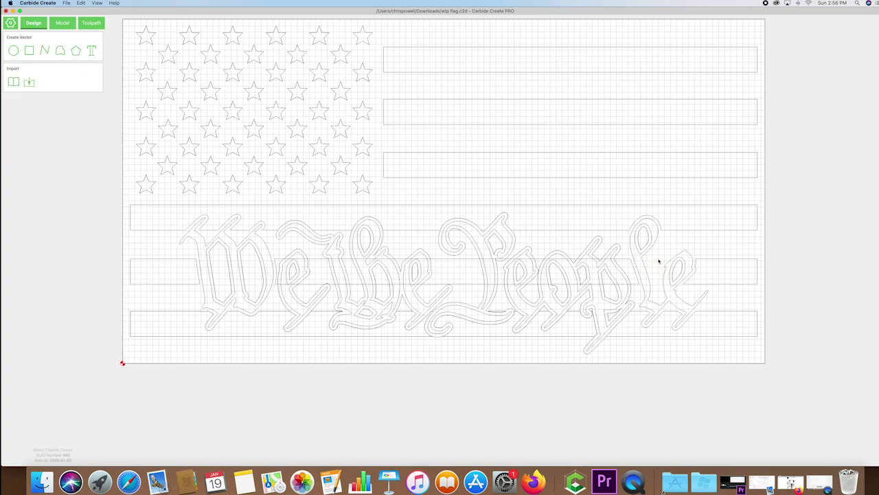
{"action": "scroll", "coordinate": [658, 261], "scroll_direction": "down", "scroll_amount": 1}
{"action": "left_click", "coordinate": [625, 261]}
{"action": "left_click", "coordinate": [626, 261]}
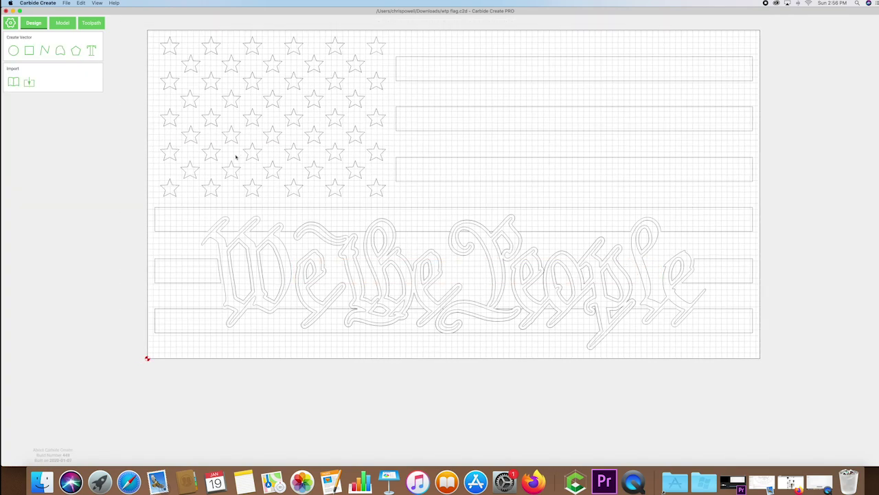
Group all the stars in the canton into one object.
{"action": "left_click", "coordinate": [66, 2]}
{"action": "left_click", "coordinate": [82, 29]}
{"action": "left_click", "coordinate": [165, 45]}
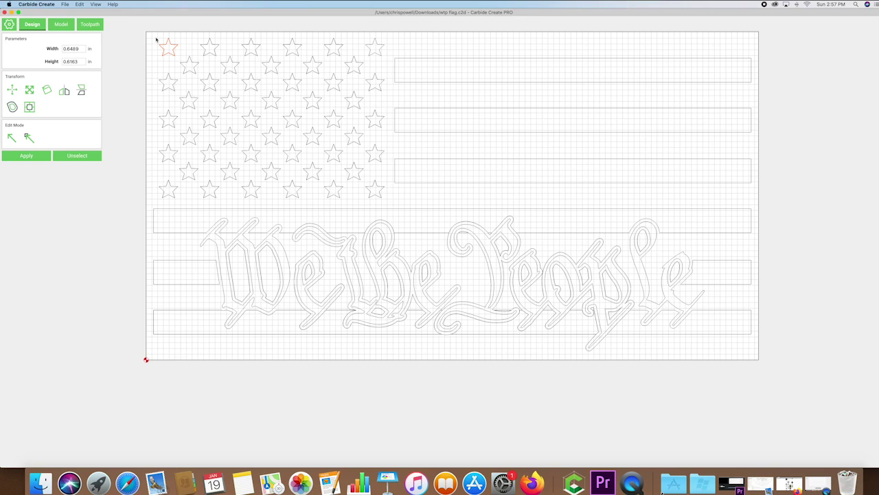
{"action": "left_click", "coordinate": [156, 38]}
{"action": "left_click_drag", "start_coordinate": [155, 40], "coordinate": [386, 201]}
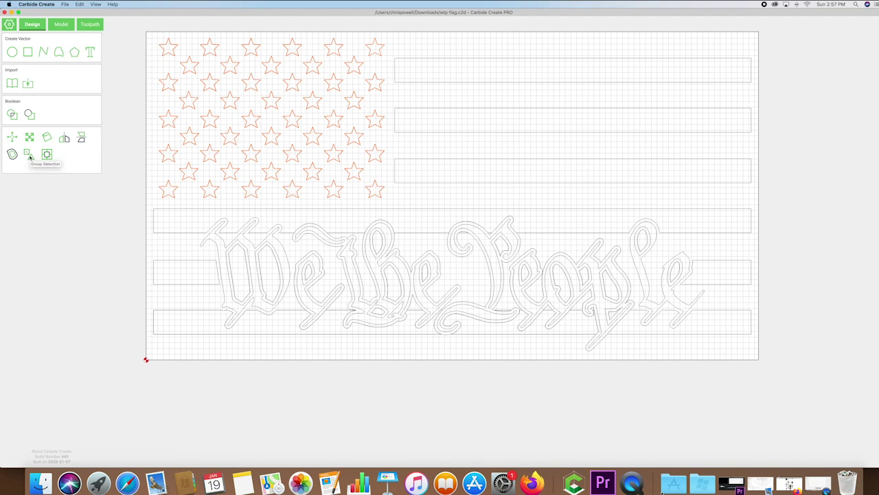
{"action": "left_click", "coordinate": [182, 150]}
{"action": "left_click", "coordinate": [171, 151]}
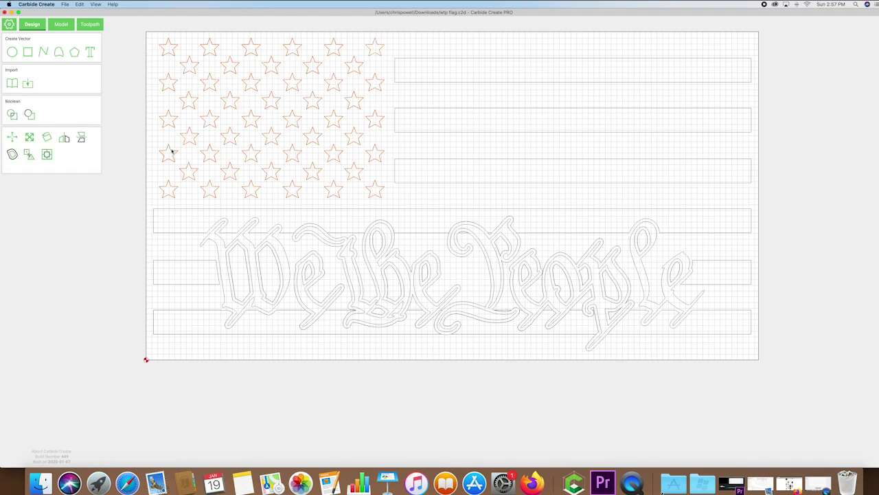
{"action": "left_click", "coordinate": [131, 178]}
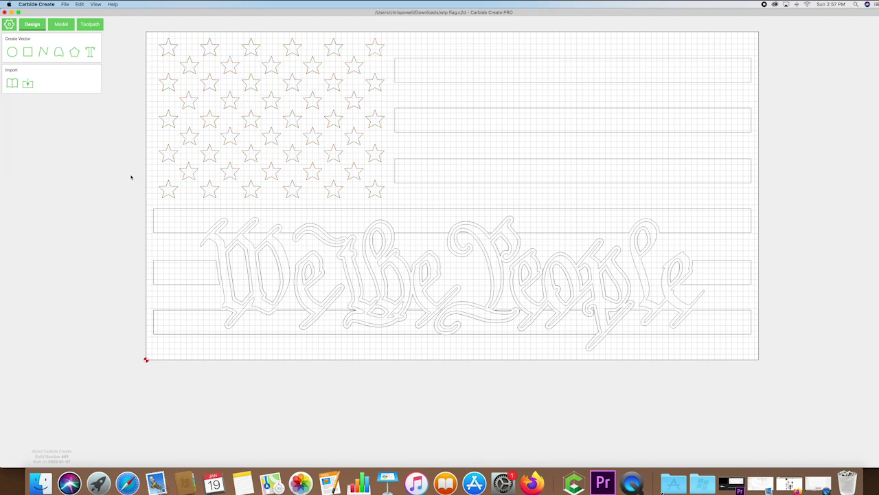
Group all the stripes, including the trimmed ones around the lettering, into one object.
{"action": "left_click", "coordinate": [209, 241]}
{"action": "left_click", "coordinate": [167, 255]}
{"action": "left_click_drag", "start_coordinate": [732, 51], "coordinate": [728, 340]}
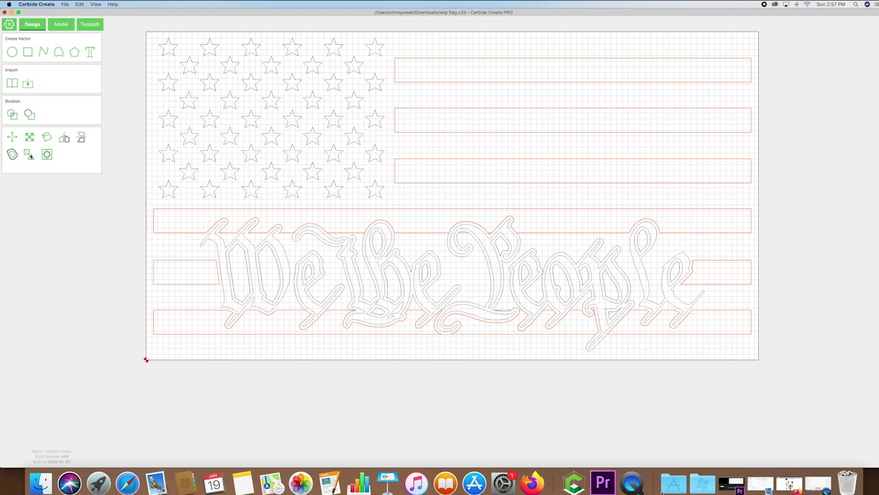
{"action": "left_click", "coordinate": [138, 168]}
{"action": "left_click", "coordinate": [170, 233]}
{"action": "left_click", "coordinate": [107, 221]}
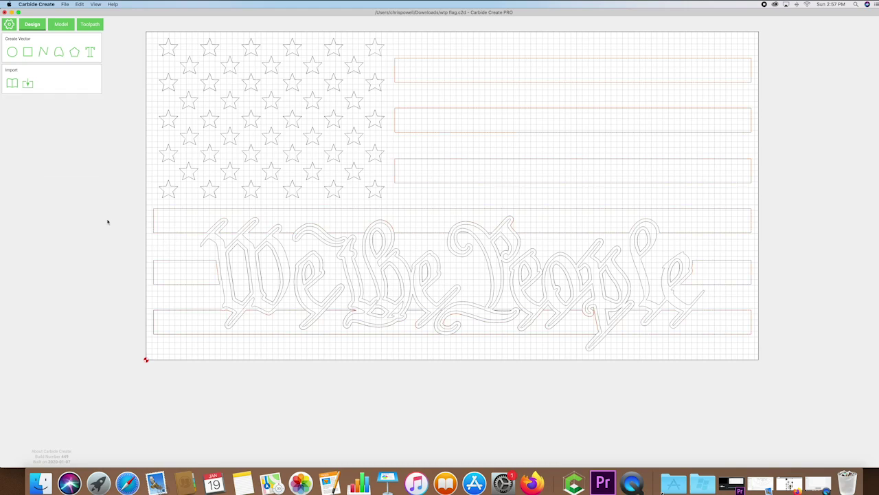
{"action": "left_click", "coordinate": [99, 27]}
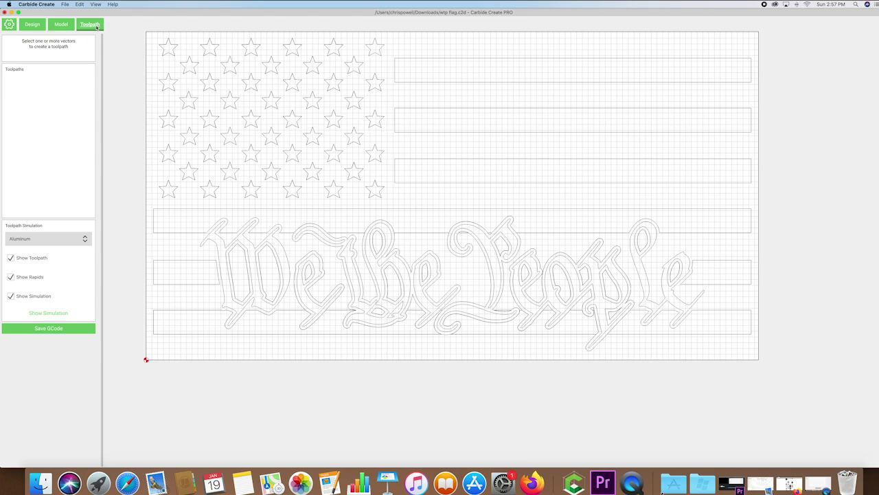
{"action": "left_click", "coordinate": [173, 46]}
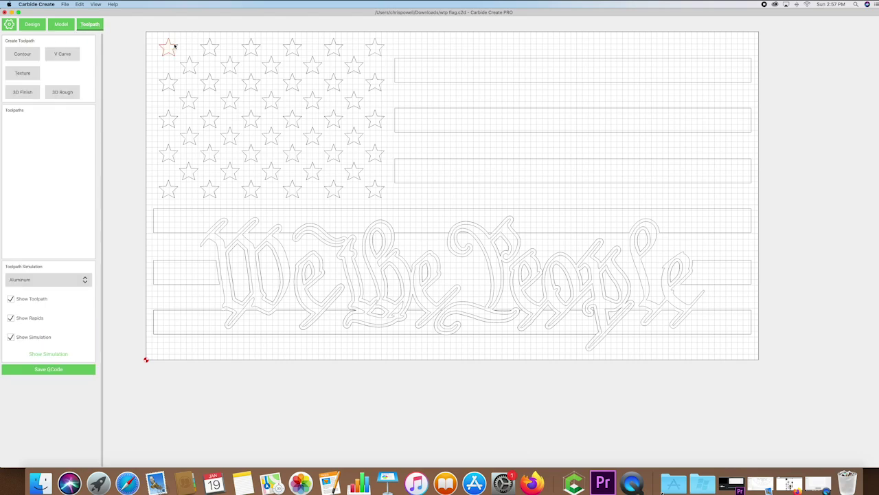
{"action": "left_click", "coordinate": [130, 46]}
{"action": "left_click", "coordinate": [32, 25]}
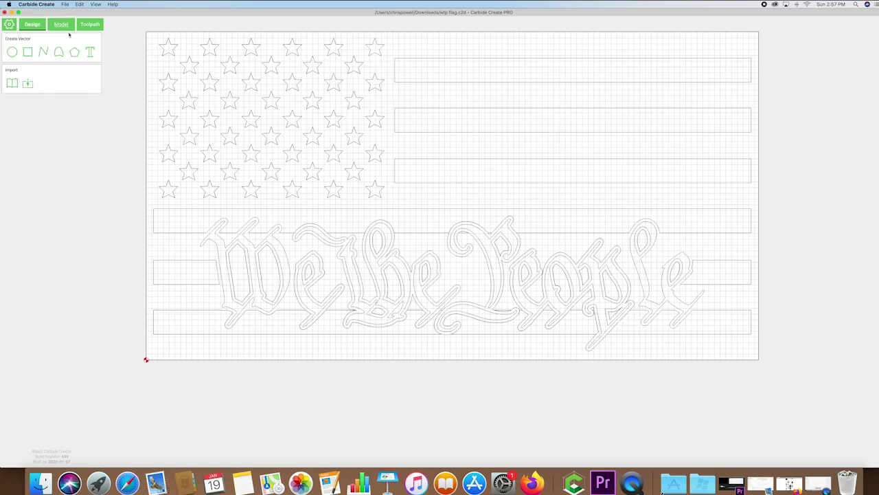
Start a V-Carve toolpath on the grouped stars with the #302 Vee (60.0 degrees) cutter from the Carbide 3D-Shapeoko-MDF library.
{"action": "left_click", "coordinate": [174, 46]}
{"action": "left_click", "coordinate": [94, 25]}
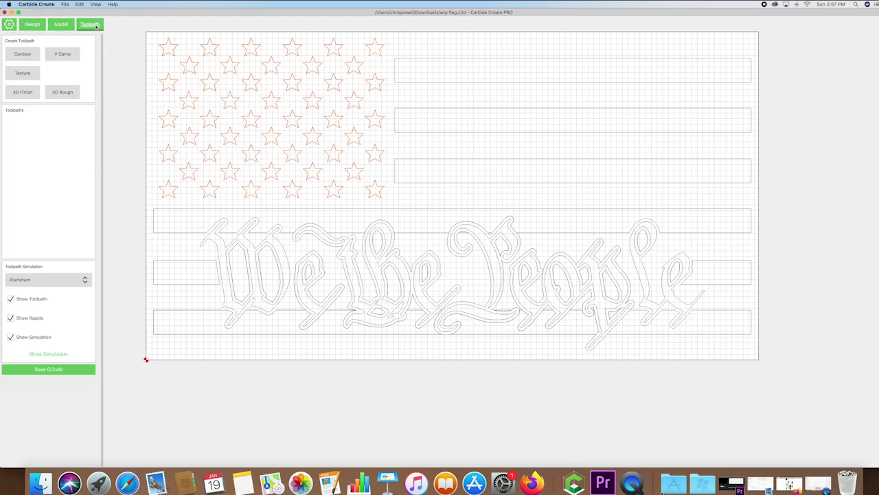
{"action": "left_click", "coordinate": [62, 54]}
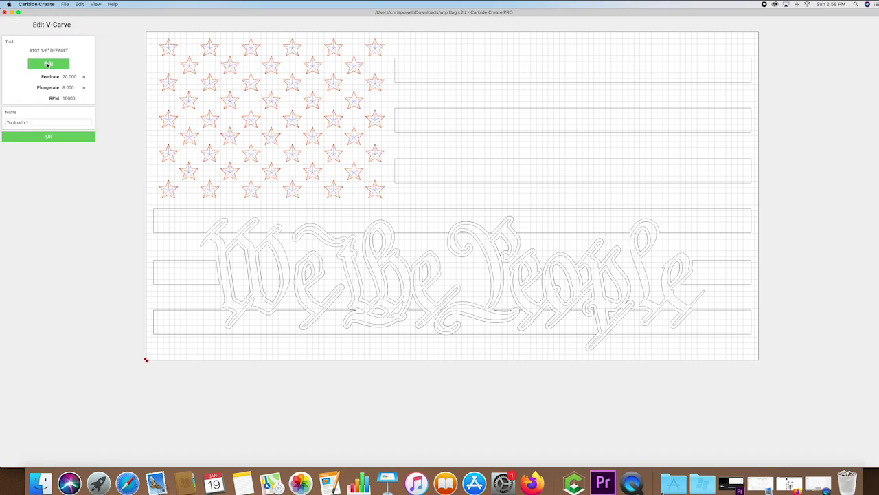
{"action": "left_click", "coordinate": [48, 64]}
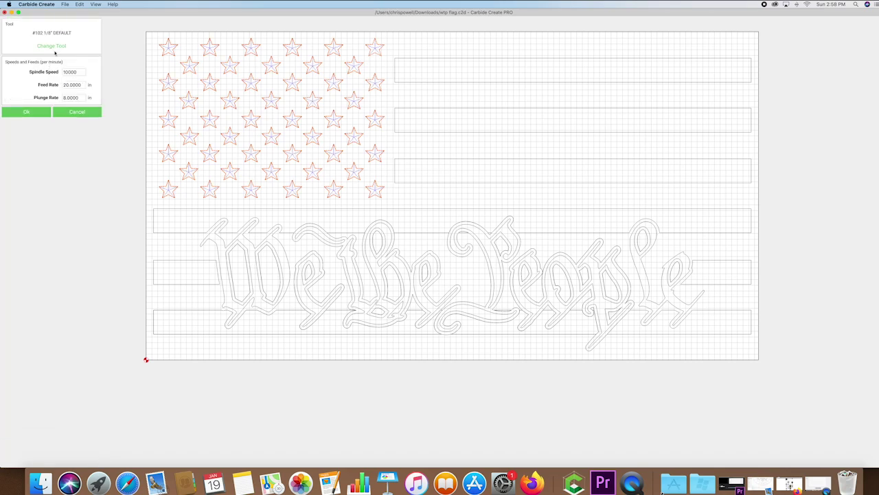
{"action": "left_click", "coordinate": [52, 46]}
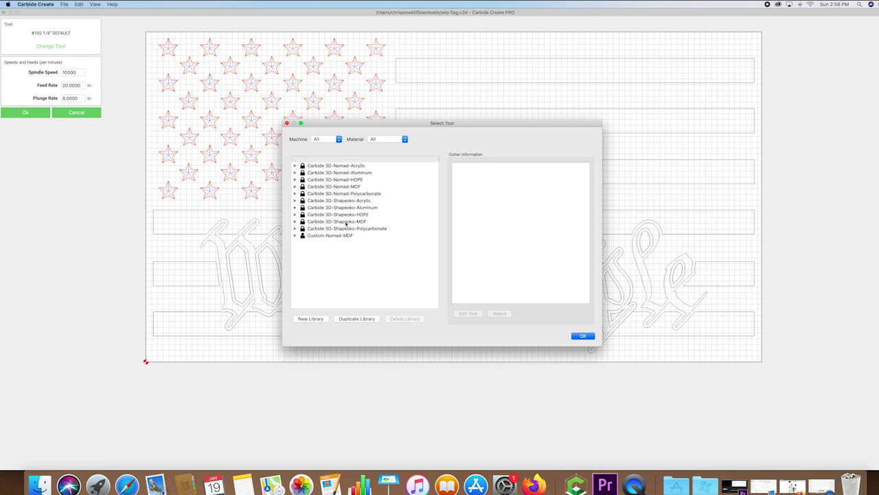
{"action": "left_click", "coordinate": [295, 222]}
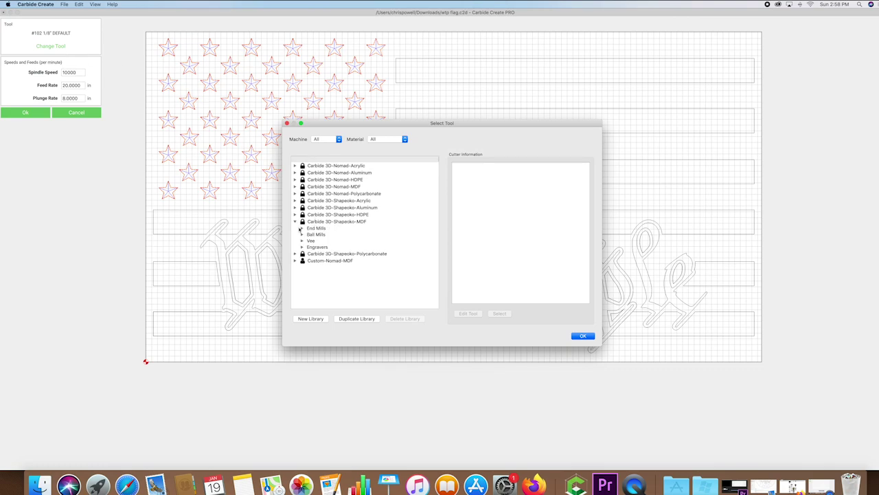
{"action": "left_click", "coordinate": [302, 241]}
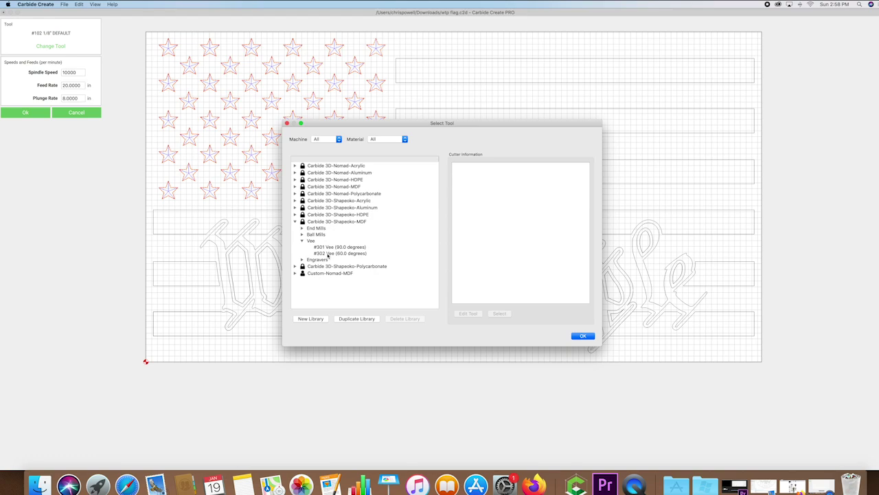
{"action": "left_click", "coordinate": [327, 254]}
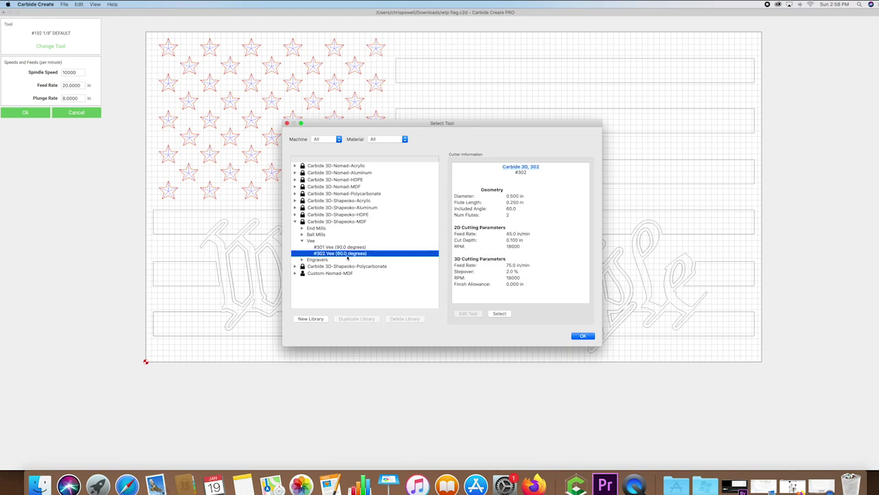
{"action": "left_click", "coordinate": [582, 336]}
Set the stars' V-Carve feed rate to 80 in and plunge rate to 60 in, and name the toolpath "stars".
{"action": "double_click", "coordinate": [81, 86]}
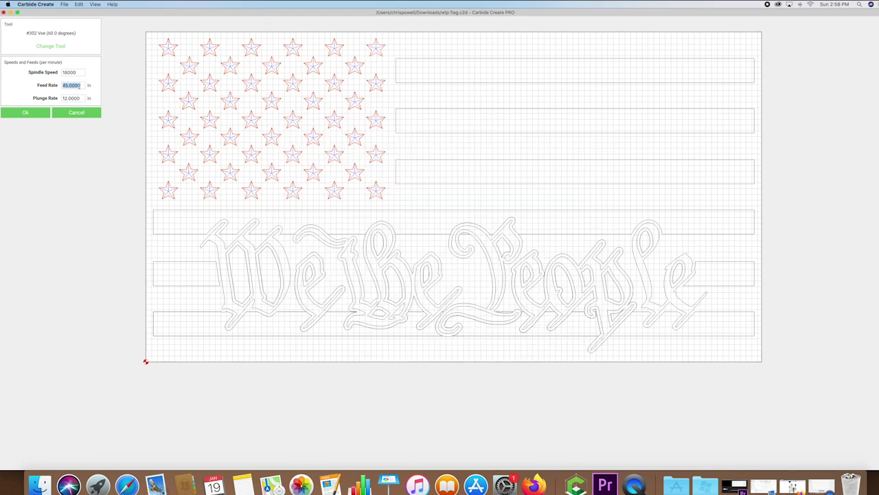
{"action": "type", "text": "80"}
{"action": "key", "text": "Tab"}
{"action": "type", "text": "60"}
{"action": "left_click", "coordinate": [30, 112]}
{"action": "triple_click", "coordinate": [32, 123]}
{"action": "type", "text": "stars"}
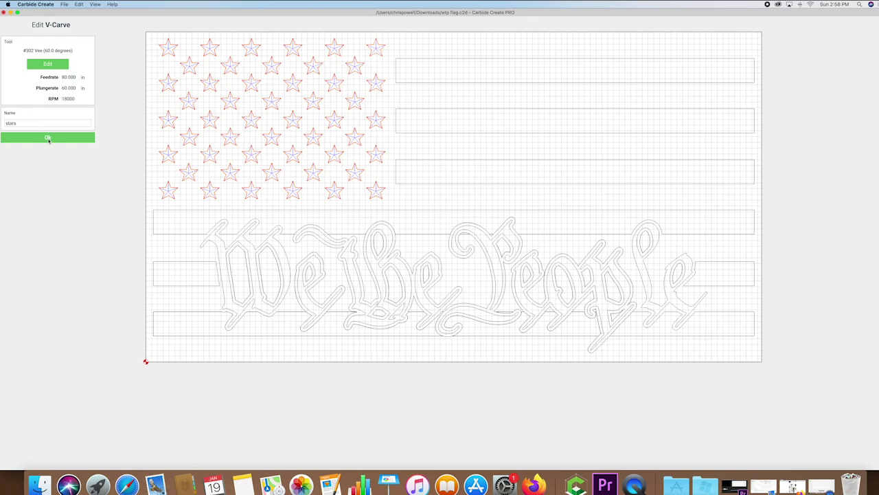
{"action": "left_click", "coordinate": [48, 138]}
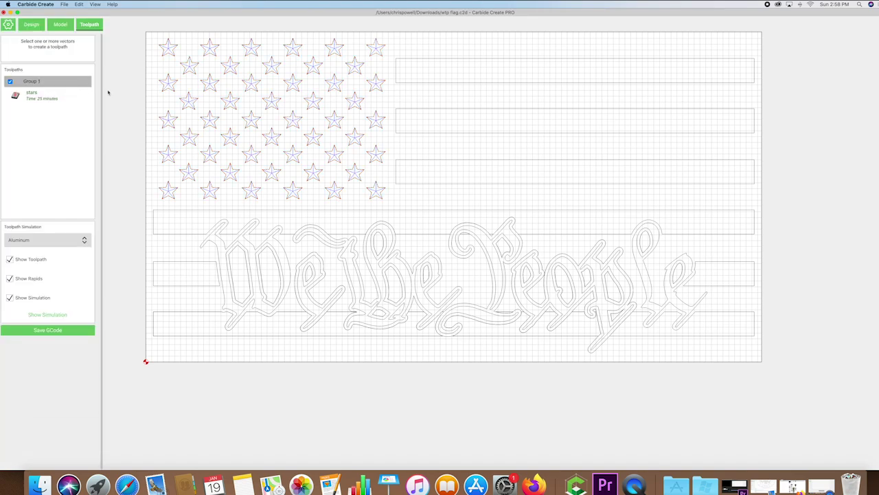
Start a V-Carve toolpath on the "We the People" lettering with a feed rate of 80 in and plunge rate of 60 in.
{"action": "left_click", "coordinate": [28, 25]}
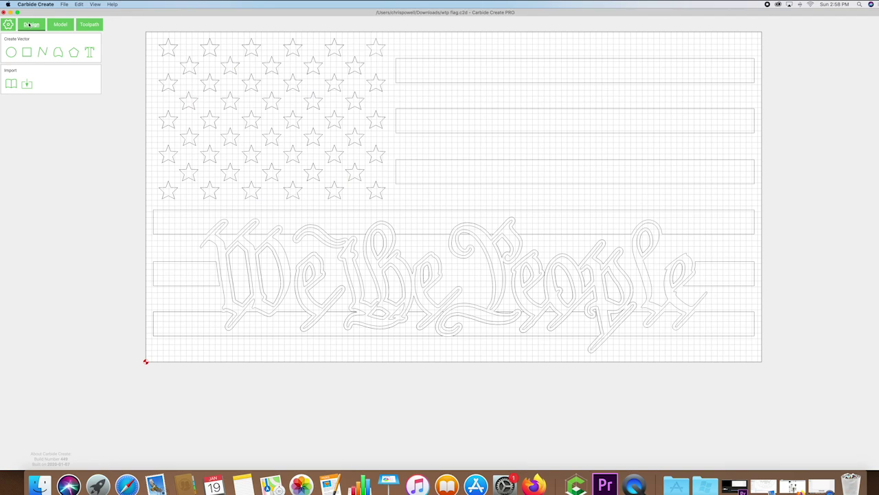
{"action": "left_click", "coordinate": [213, 244]}
{"action": "left_click", "coordinate": [89, 24]}
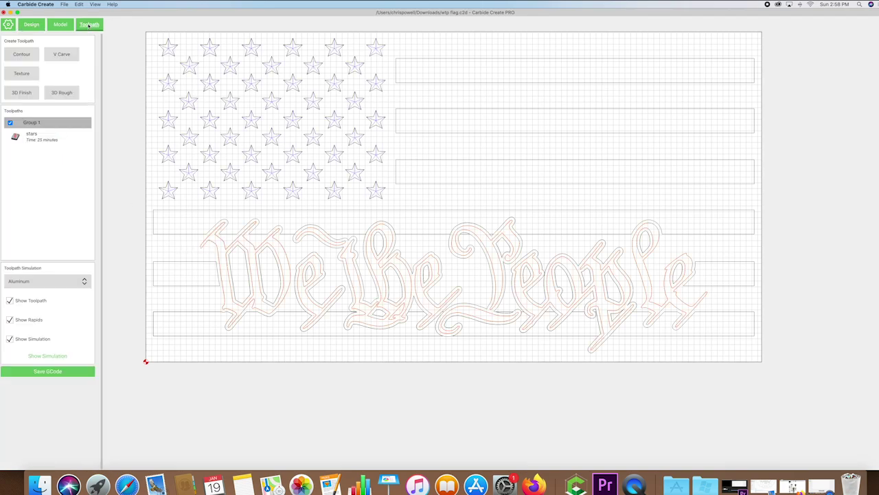
{"action": "left_click", "coordinate": [59, 55]}
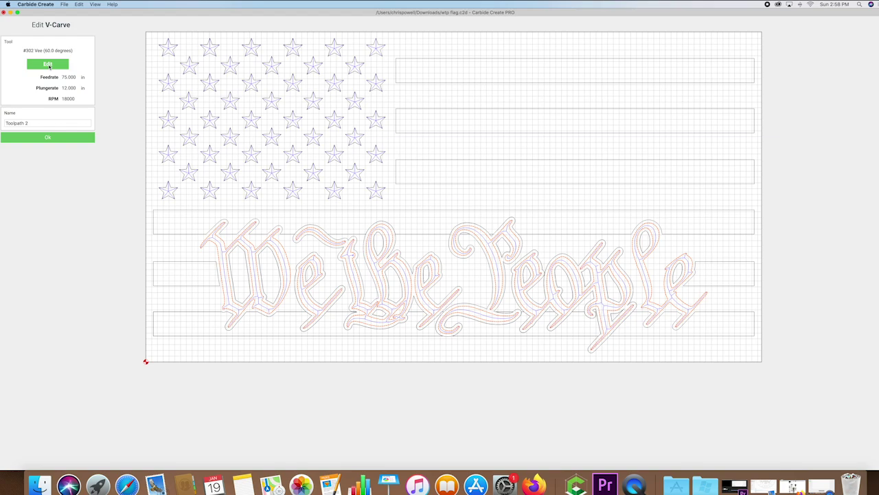
{"action": "left_click", "coordinate": [47, 62]}
{"action": "double_click", "coordinate": [82, 85]}
{"action": "type", "text": "80"}
{"action": "key", "text": "Tab"}
{"action": "type", "text": "60"}
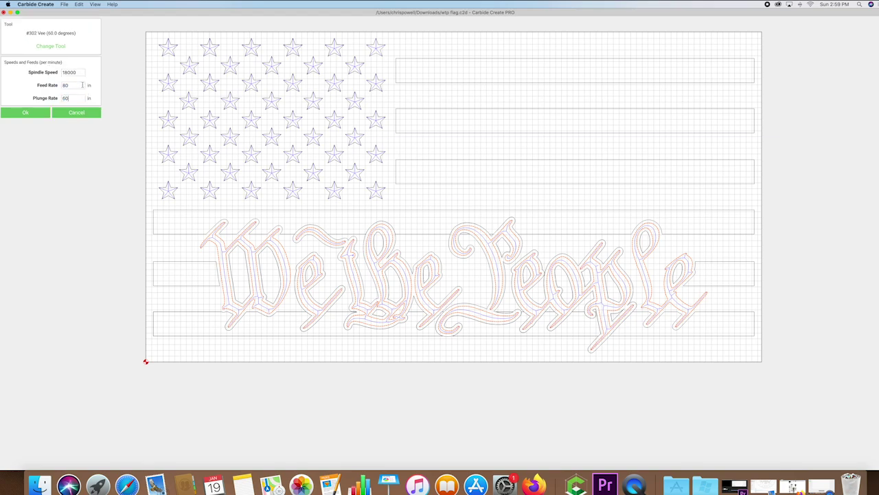
{"action": "left_click", "coordinate": [27, 112]}
Name the lettering's V-Carve toolpath "wtp" and create it.
{"action": "left_click_drag", "start_coordinate": [36, 123], "coordinate": [1, 124]}
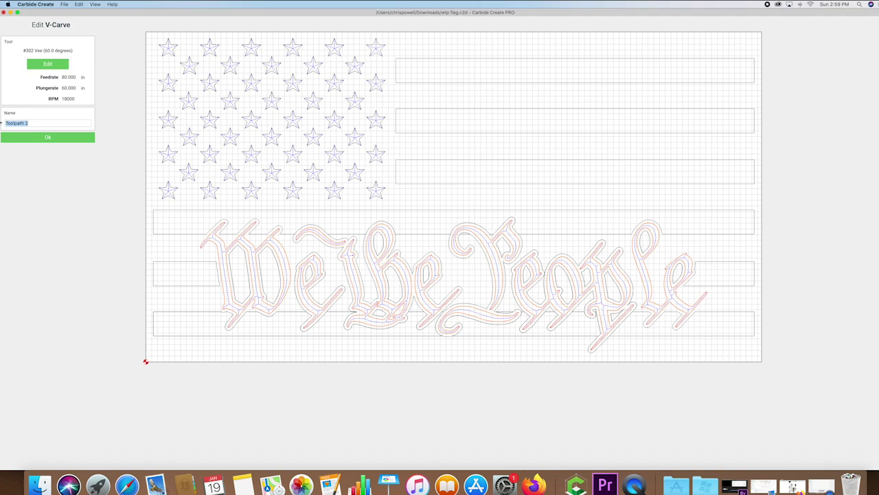
{"action": "type", "text": "wtp"}
{"action": "left_click", "coordinate": [49, 138]}
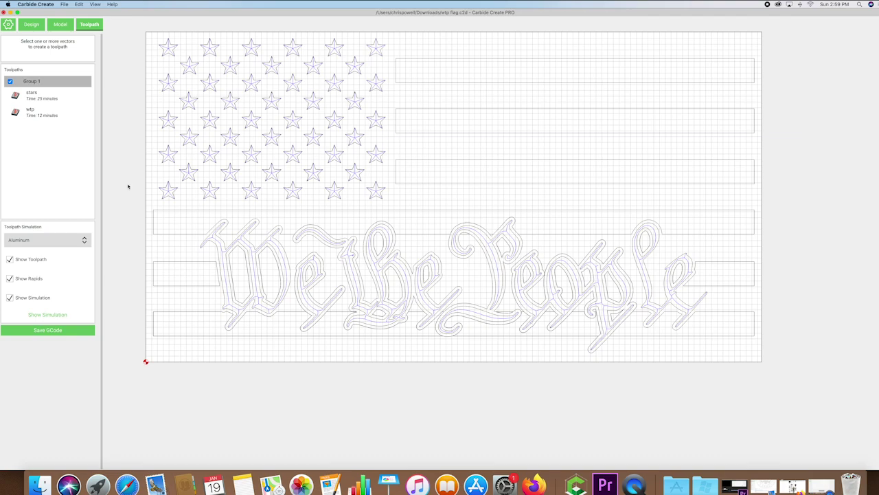
Start a Contour toolpath on the grouped stripes with the #102 End Mill (1/8") from the Carbide 3D-Shapeoko-MDF library.
{"action": "left_click", "coordinate": [31, 24]}
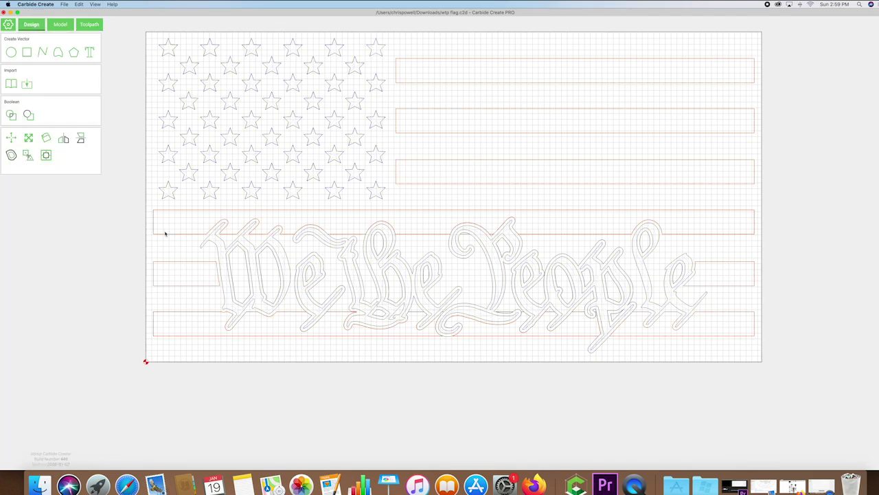
{"action": "left_click", "coordinate": [89, 24]}
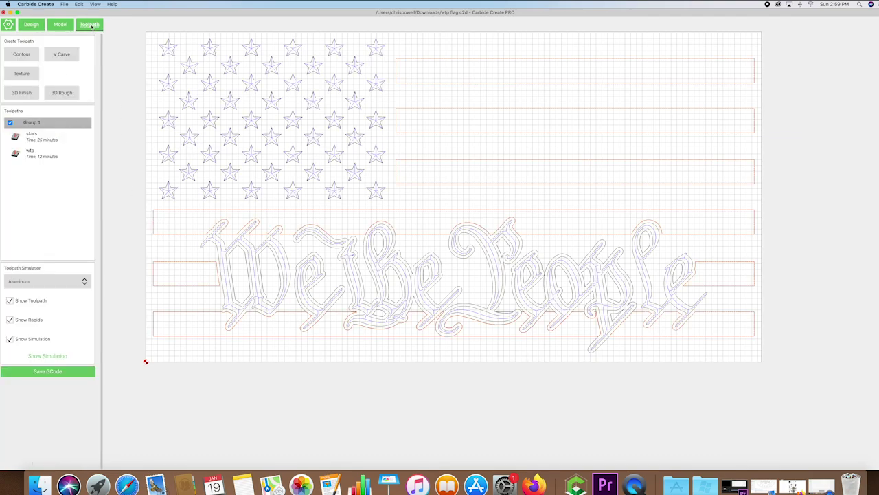
{"action": "left_click", "coordinate": [24, 56]}
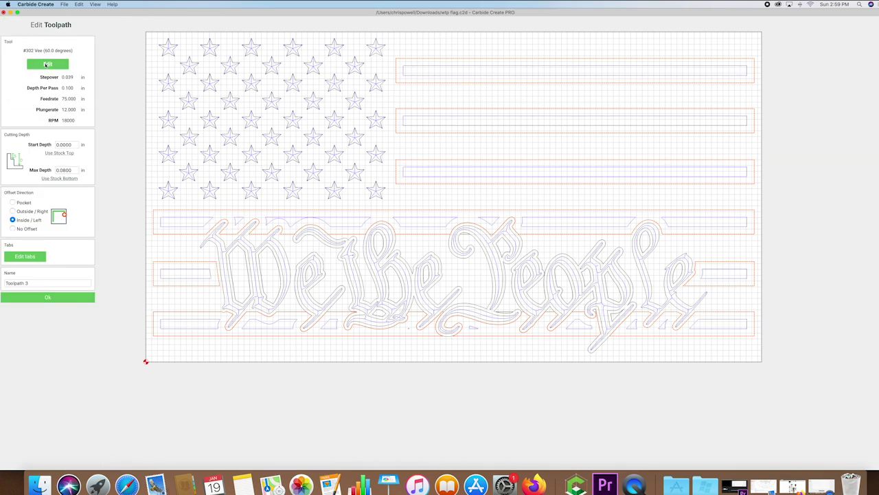
{"action": "left_click", "coordinate": [48, 63]}
{"action": "left_click", "coordinate": [44, 46]}
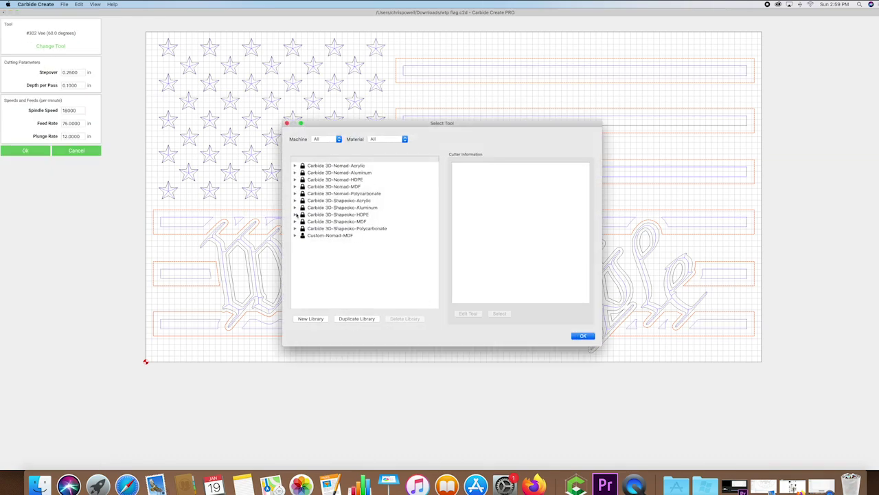
{"action": "left_click", "coordinate": [295, 221]}
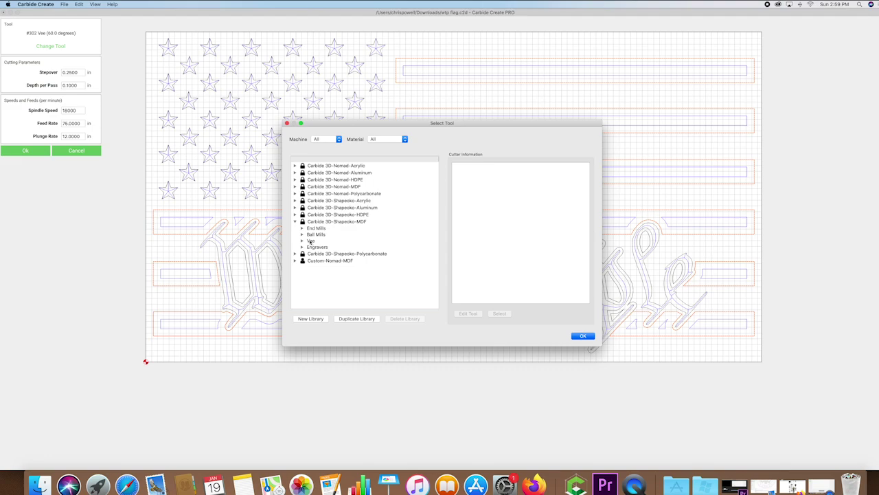
{"action": "left_click", "coordinate": [302, 228]}
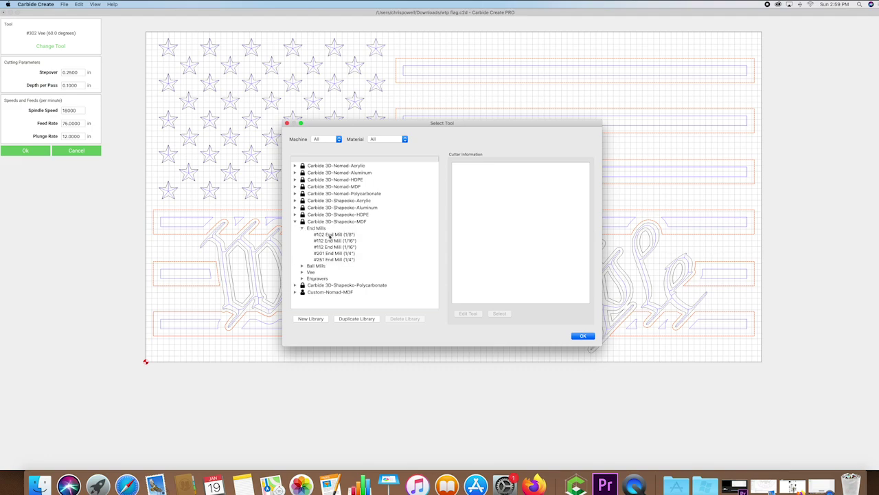
{"action": "left_click", "coordinate": [332, 235]}
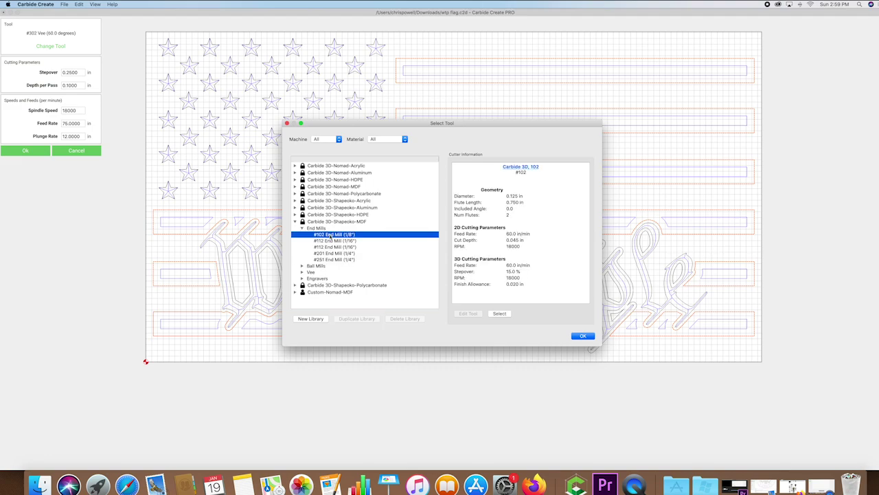
{"action": "left_click", "coordinate": [583, 336]}
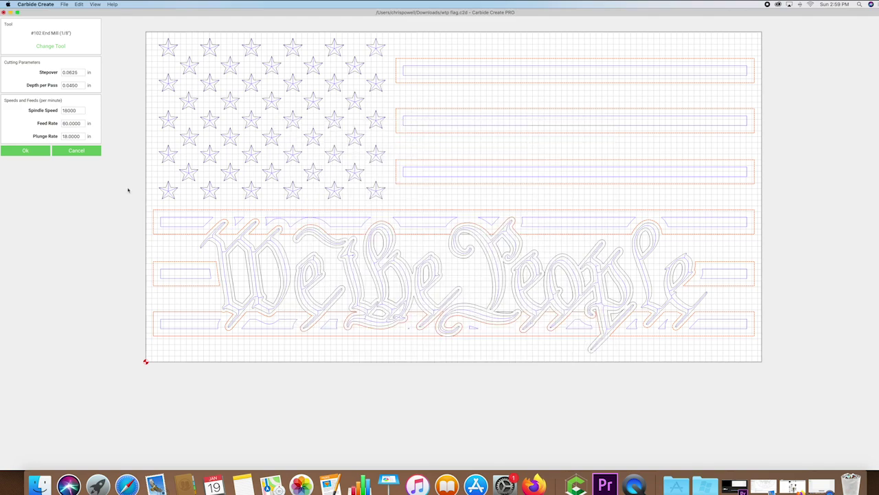
Set the stripe toolpath's feed rate to 100 in and plunge rate to 80 in.
{"action": "triple_click", "coordinate": [82, 122]}
{"action": "type", "text": "100"}
{"action": "key", "text": "Tab"}
{"action": "type", "text": "80"}
{"action": "triple_click", "coordinate": [81, 85]}
{"action": "left_click", "coordinate": [26, 151]}
Make the stripes toolpath a pocket, name it "stripes" and create it.
{"action": "double_click", "coordinate": [69, 170]}
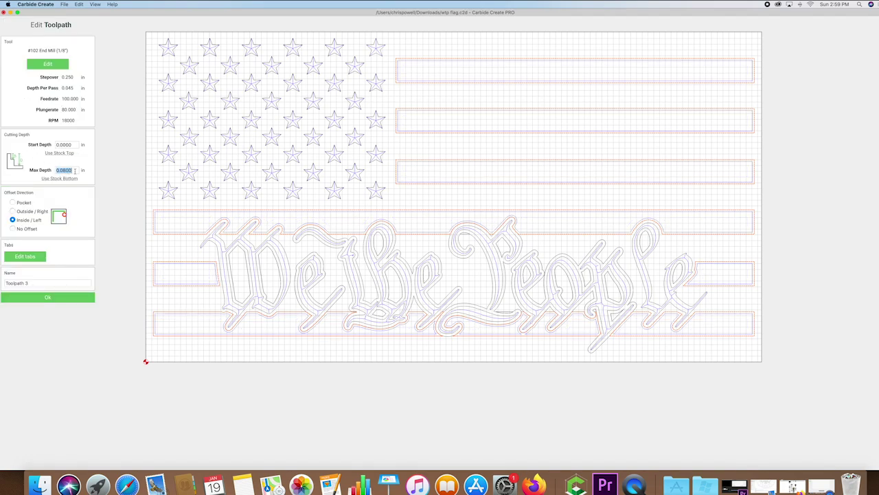
{"action": "left_click", "coordinate": [13, 203]}
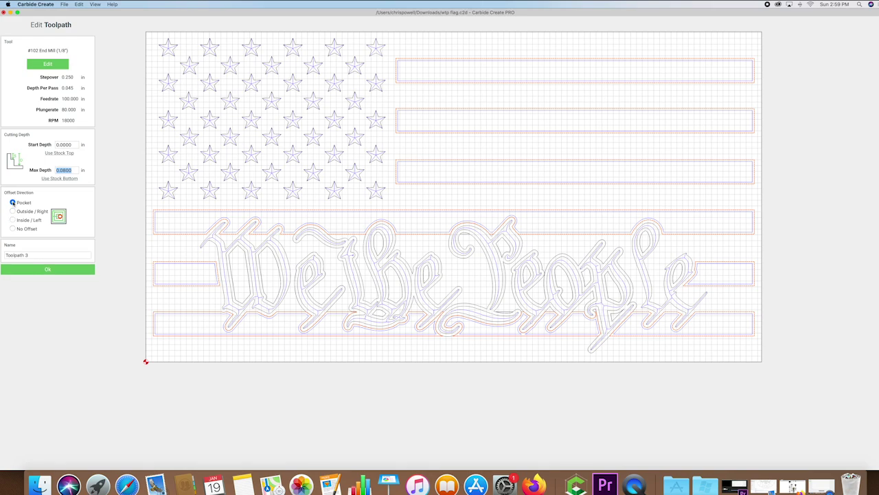
{"action": "left_click_drag", "start_coordinate": [39, 256], "coordinate": [1, 259]}
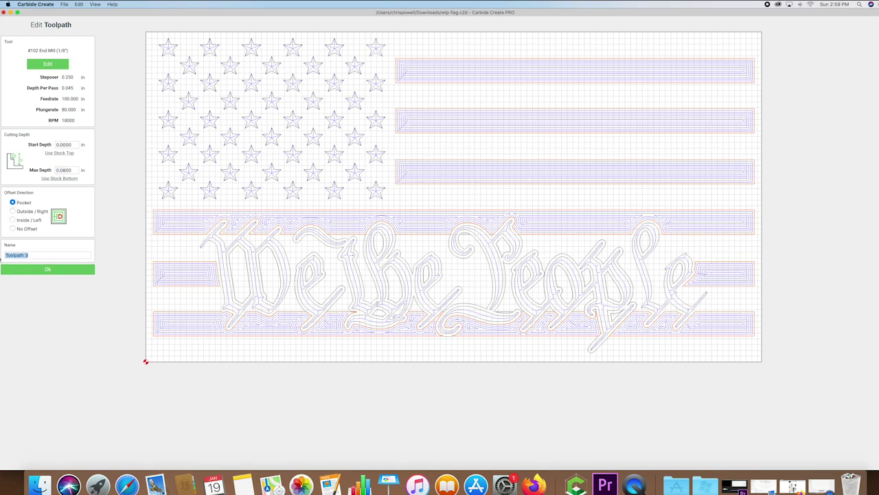
{"action": "type", "text": "wtp"}
{"action": "left_click", "coordinate": [48, 270]}
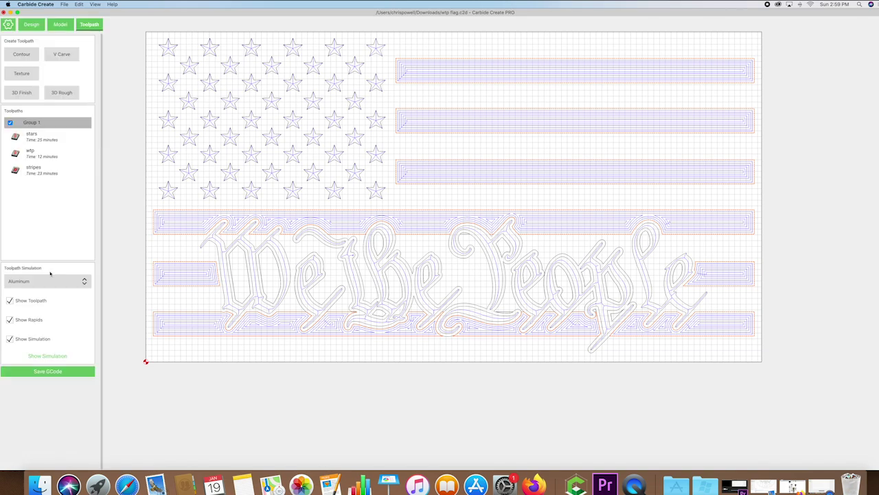
Deselect the stripes, simulate all the toolpaths with the toolpath lines hidden, and inspect the carved flag at an angle.
{"action": "left_click", "coordinate": [136, 244]}
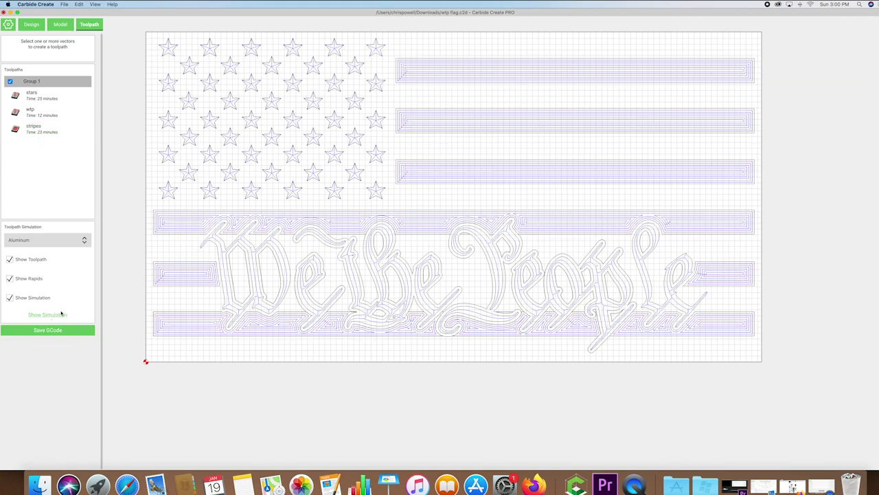
{"action": "left_click", "coordinate": [47, 314]}
{"action": "left_click", "coordinate": [10, 259]}
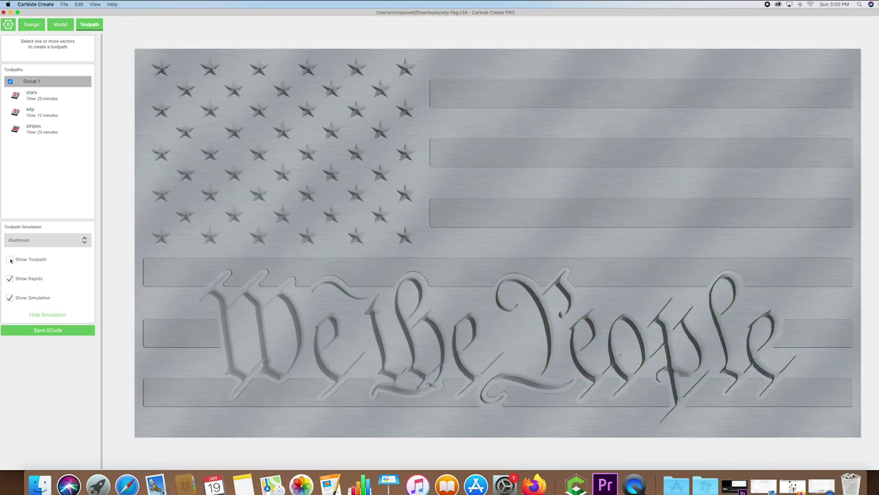
{"action": "left_click_drag", "start_coordinate": [565, 365], "coordinate": [359, 370]}
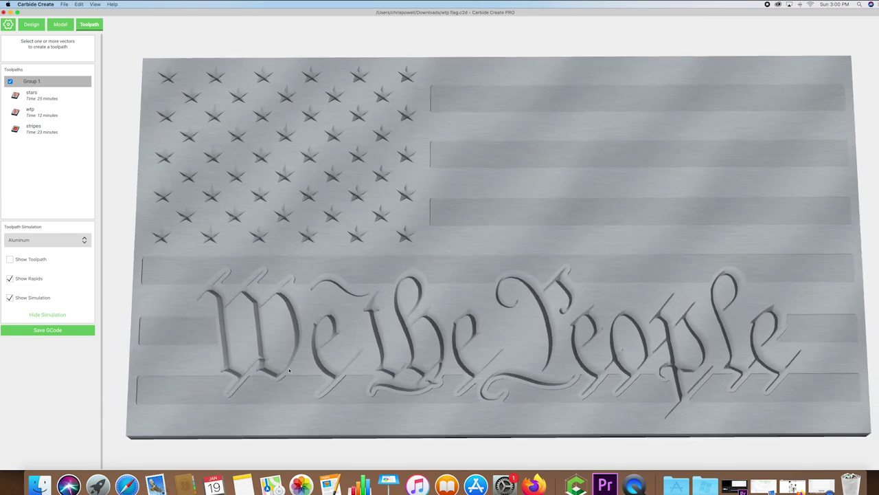
Disable the stripes toolpath, keeping the stars and wtp toolpaths enabled.
{"action": "left_click", "coordinate": [33, 127]}
{"action": "right_click", "coordinate": [33, 127]}
{"action": "left_click", "coordinate": [48, 138]}
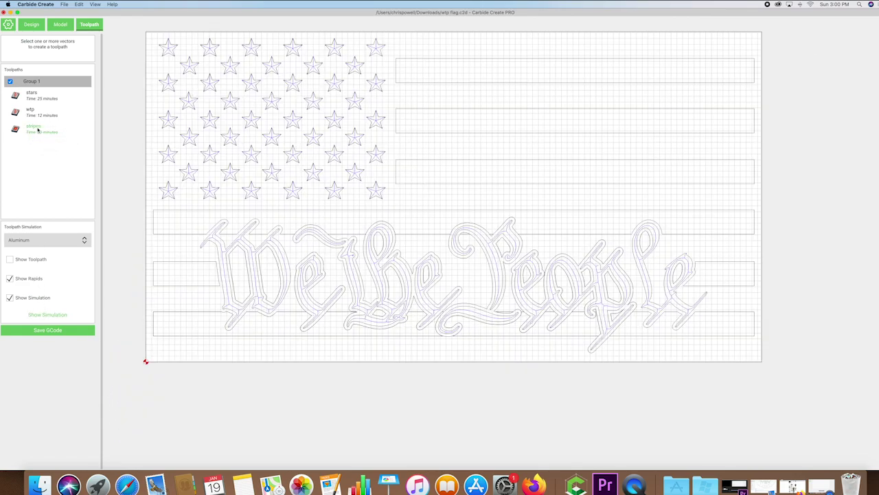
Save the enabled toolpaths' G-code in Downloads as "wtp flag stars and wtp", replacing the existing file.
{"action": "left_click", "coordinate": [48, 333]}
{"action": "type", "text": "wtp flag"}
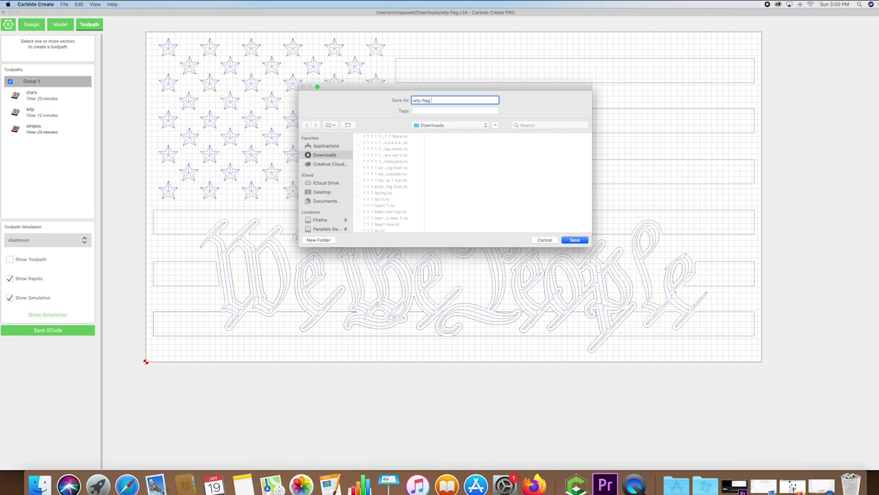
{"action": "type", "text": " stars and wtp"}
{"action": "left_click", "coordinate": [582, 242]}
{"action": "left_click", "coordinate": [496, 134]}
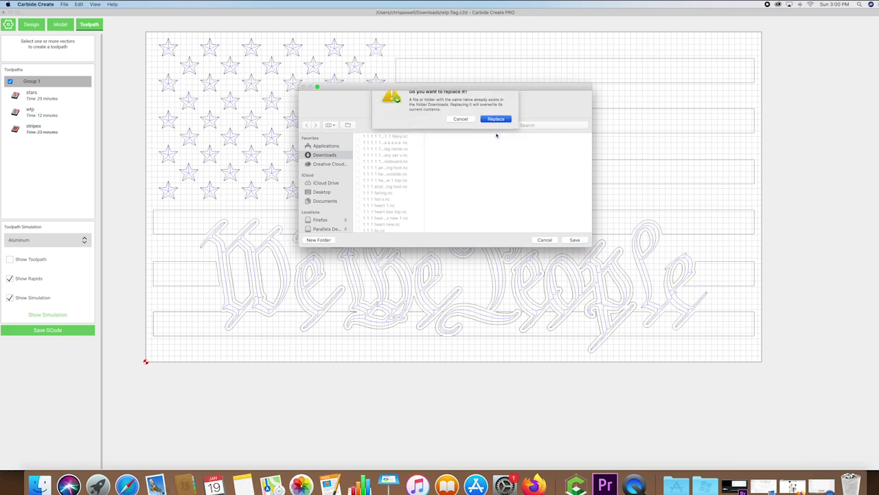
Enable the stripes toolpath, disable the wtp and stars toolpaths, and simulate the stripes alone.
{"action": "right_click", "coordinate": [35, 128]}
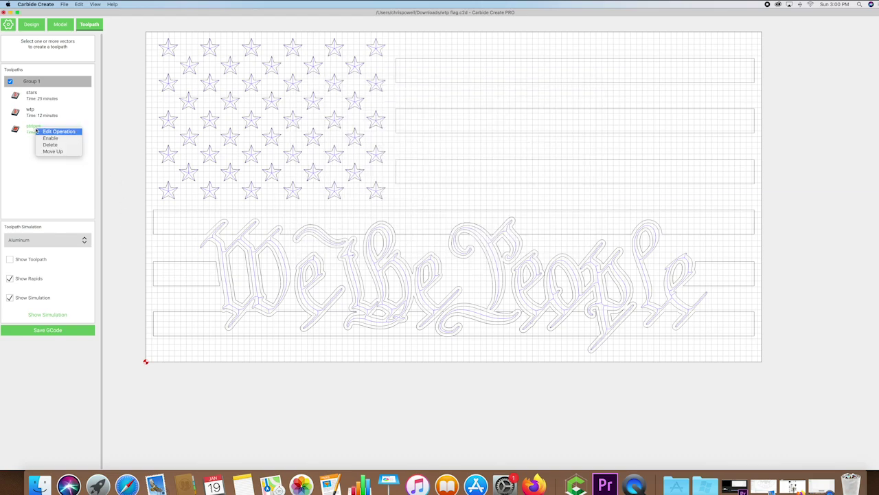
{"action": "left_click", "coordinate": [50, 138]}
{"action": "right_click", "coordinate": [31, 110]}
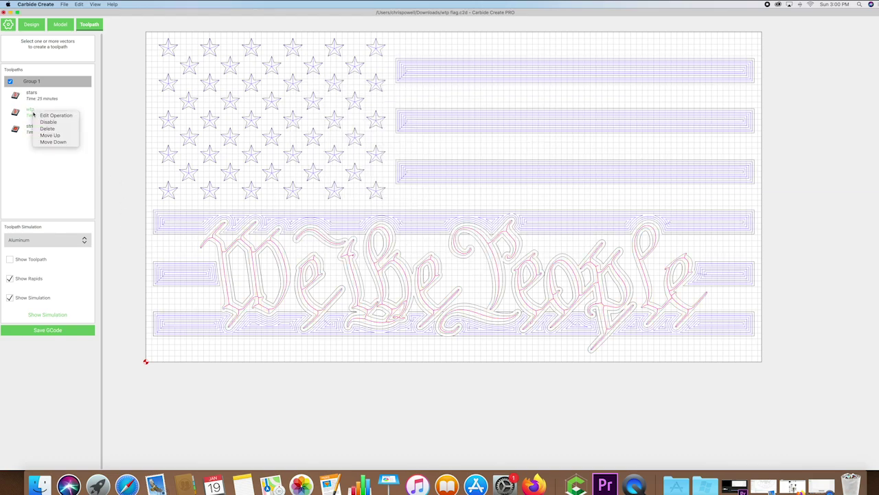
{"action": "left_click", "coordinate": [45, 121]}
{"action": "right_click", "coordinate": [31, 94]}
{"action": "left_click", "coordinate": [43, 104]}
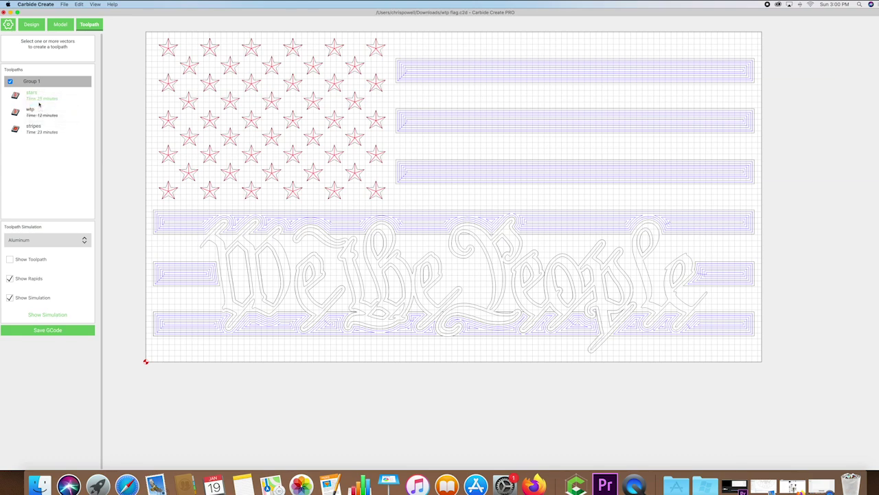
{"action": "left_click", "coordinate": [48, 315]}
{"action": "left_click_drag", "start_coordinate": [279, 281], "coordinate": [267, 211]}
Save the stripes toolpath's G-code in Downloads as "wtp flag stripes".
{"action": "left_click", "coordinate": [47, 330]}
{"action": "type", "text": "wtp flag strip"}
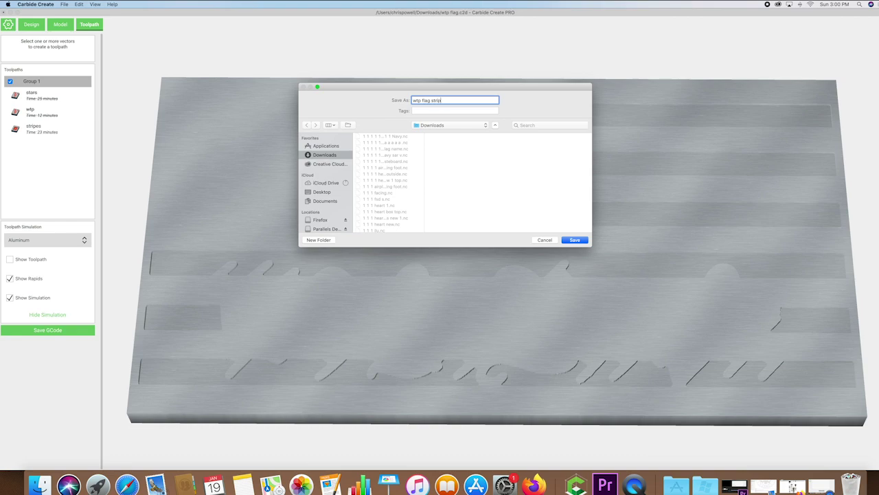
{"action": "type", "text": "es"}
{"action": "key", "text": "Return"}
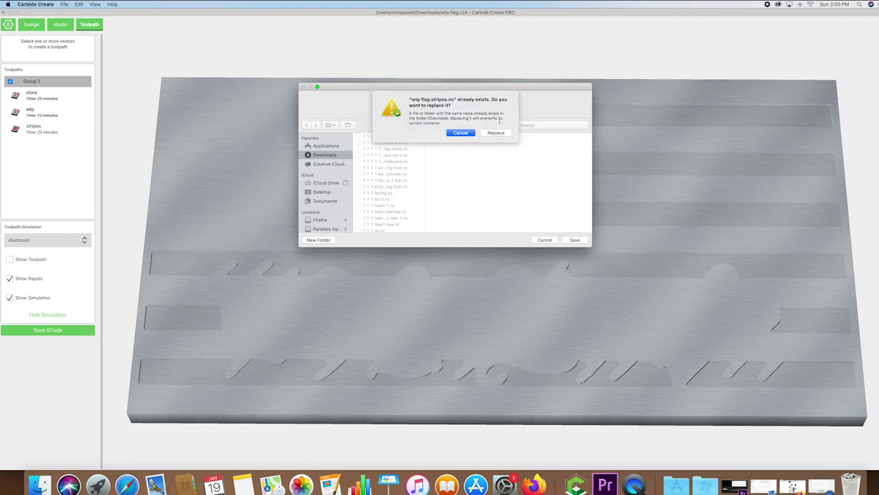